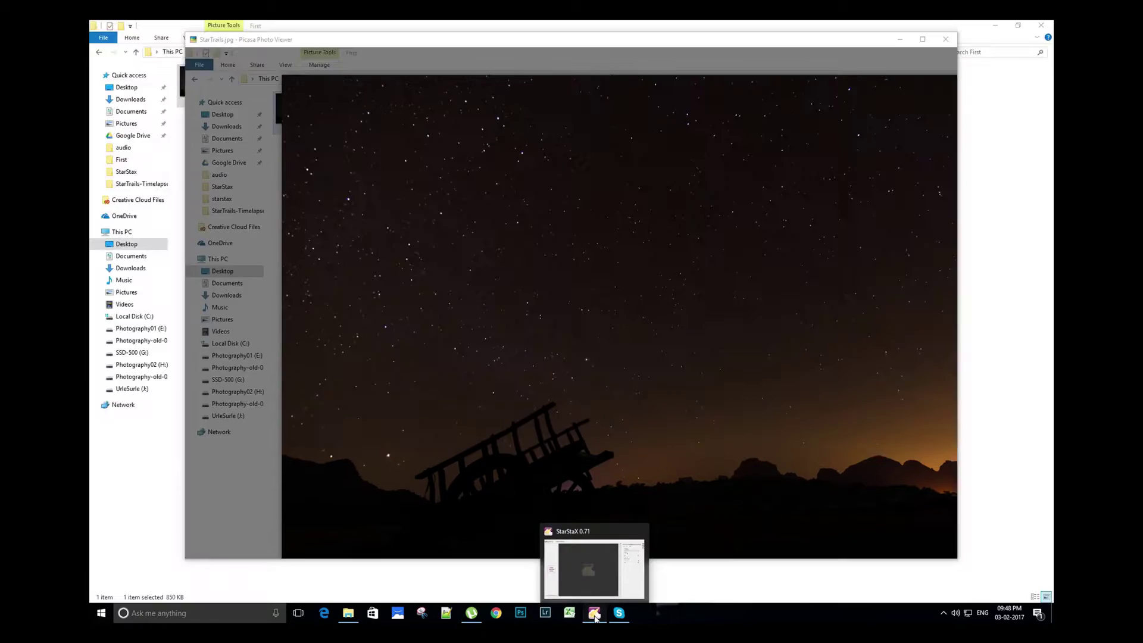
Step: Switch from StarTrails.jpg in Windows Photo Viewer to the StarStaX window
{"action": "left_click", "coordinate": [595, 613]}
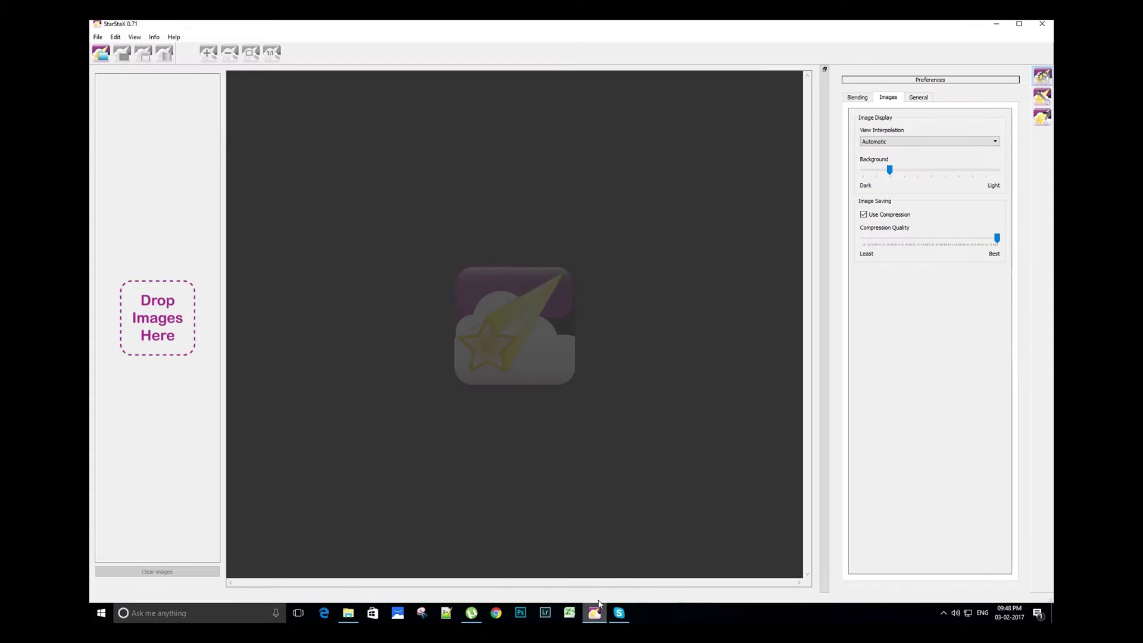
Step: Load StarTrails-1 to StarTrails-100 from Desktop > StarTrails > starstax as input images
{"action": "left_click", "coordinate": [101, 55]}
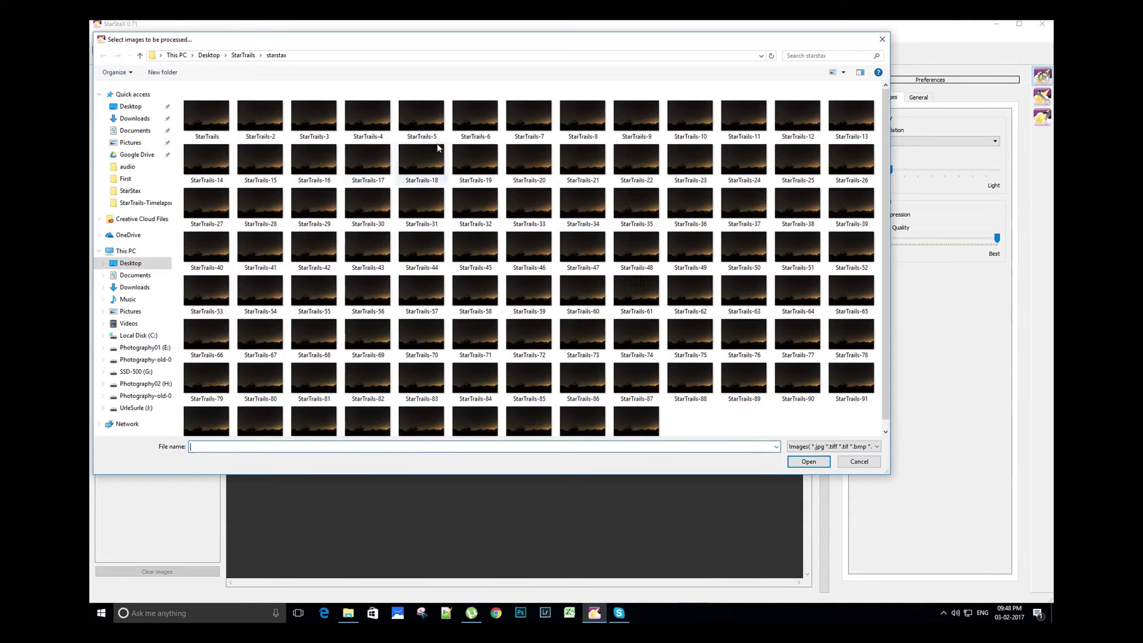
{"action": "left_click", "coordinate": [306, 56]}
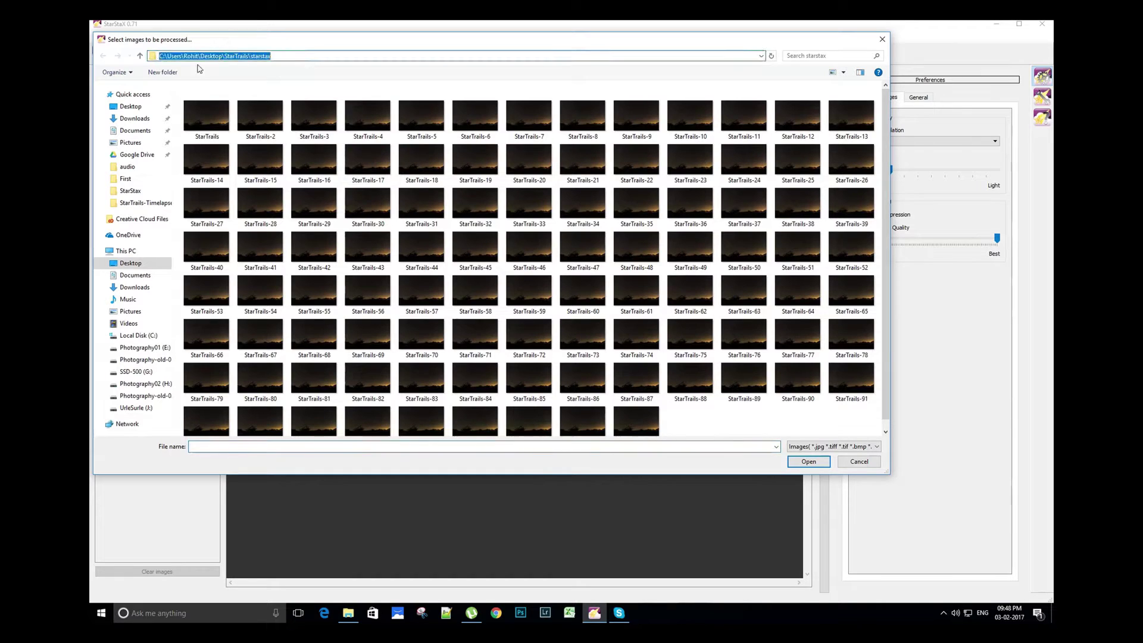
{"action": "left_click", "coordinate": [424, 256]}
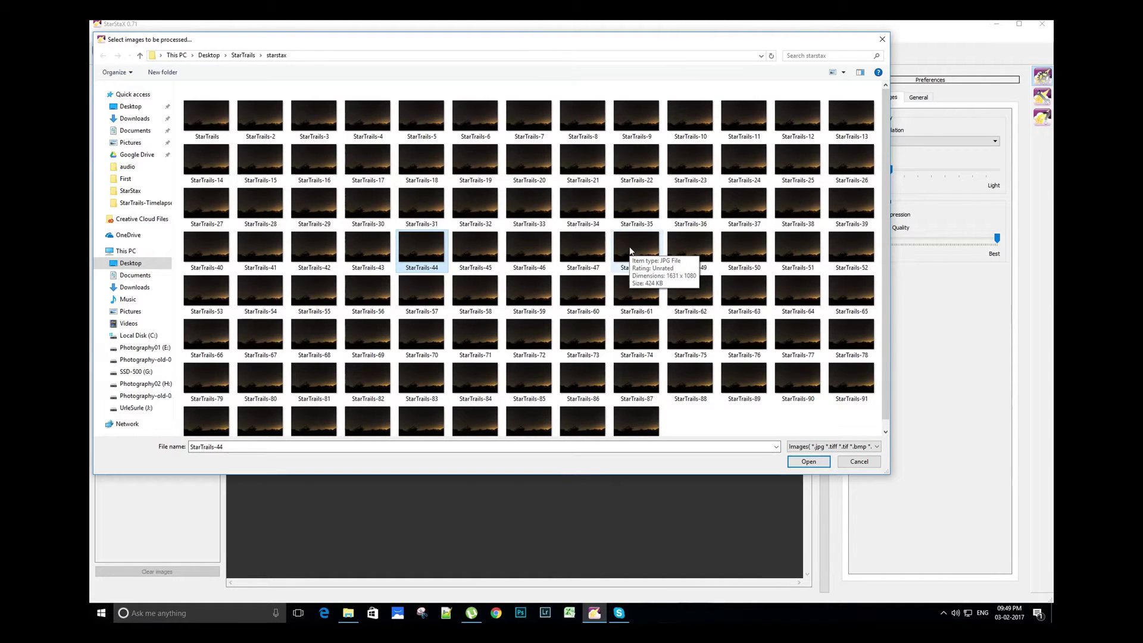
{"action": "left_click", "coordinate": [198, 131]}
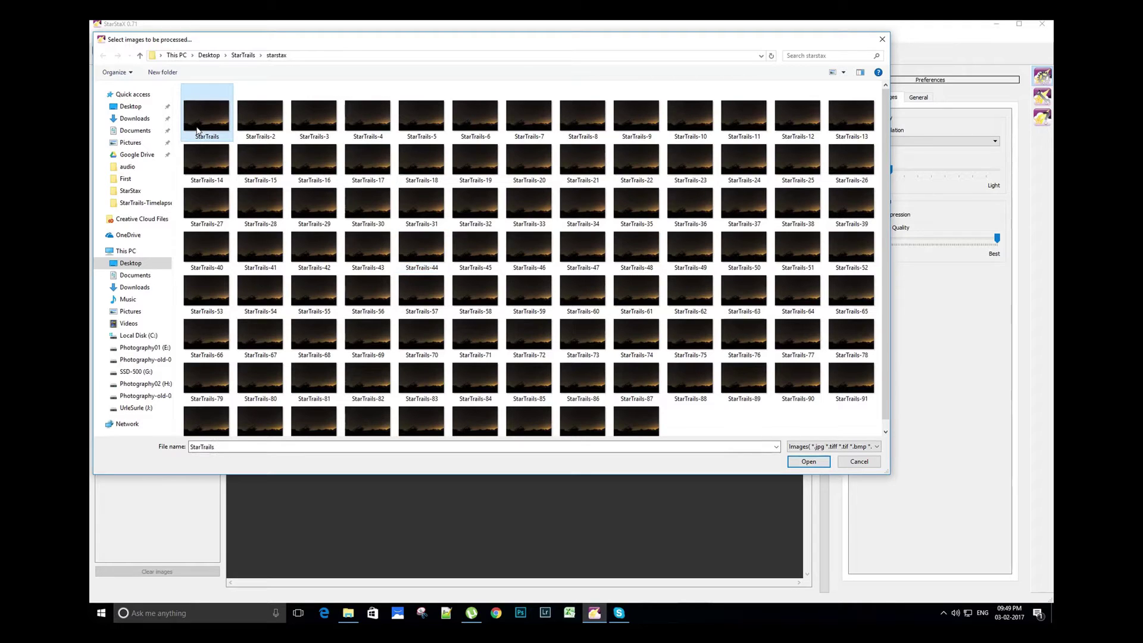
{"action": "key", "text": "ctrl+a"}
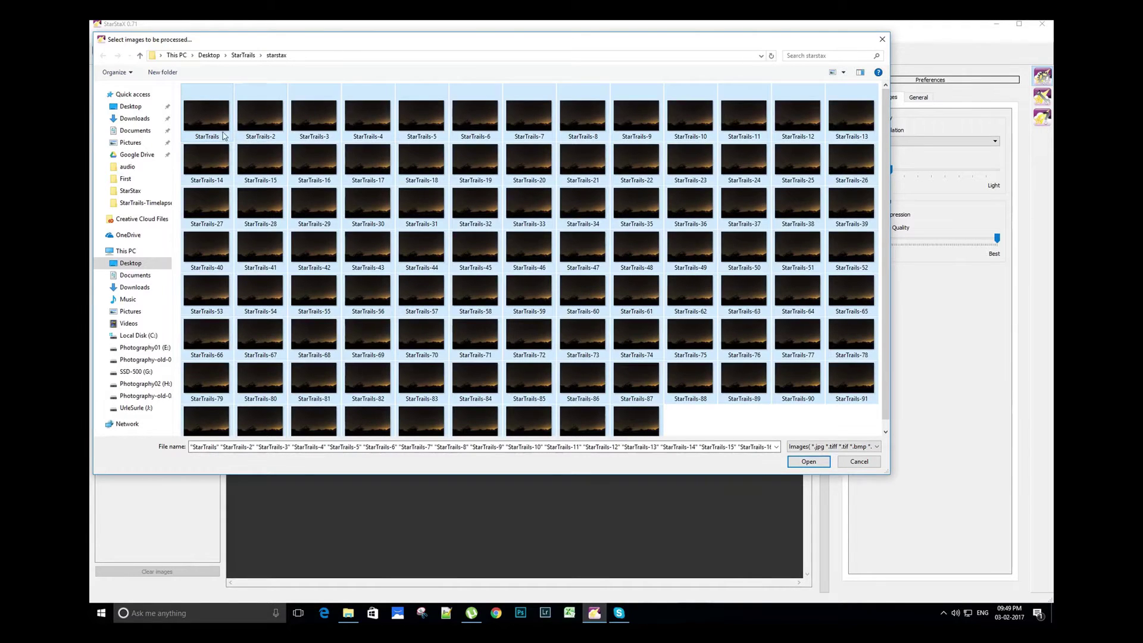
{"action": "left_click", "coordinate": [813, 462]}
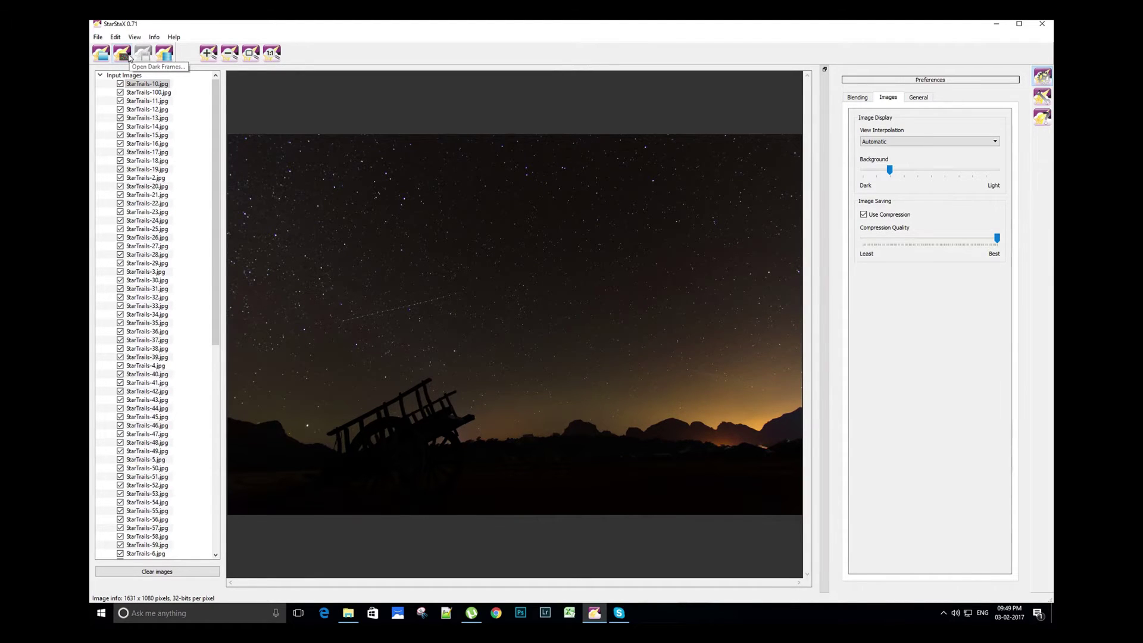
Step: Browse for dark frames and inspect the DarkFrames file's Properties details
{"action": "left_click", "coordinate": [123, 53]}
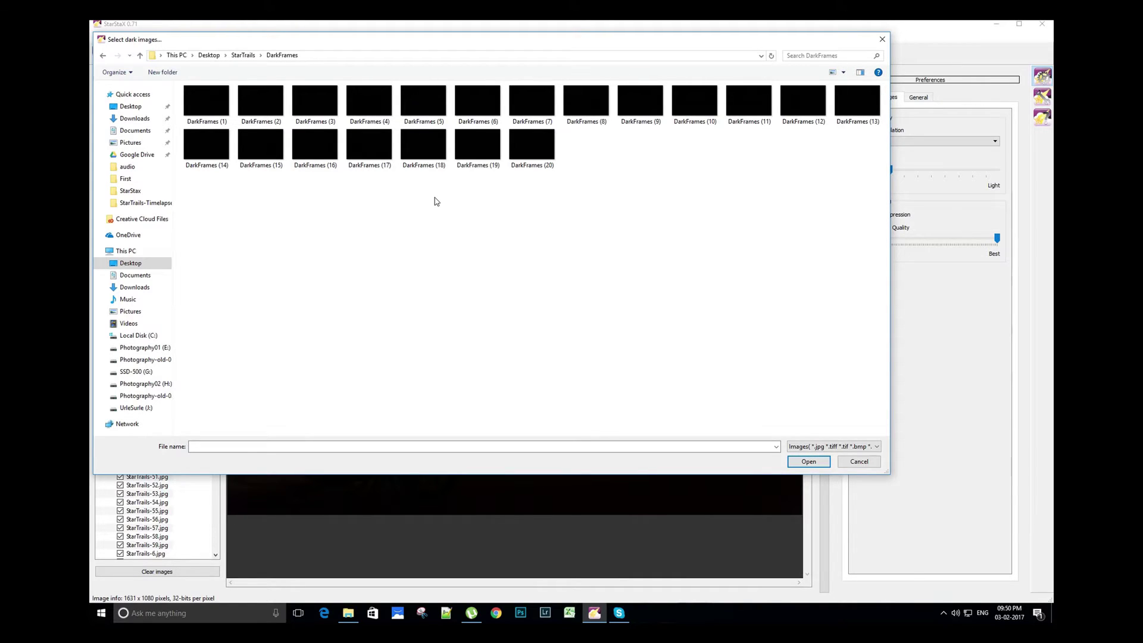
{"action": "left_click", "coordinate": [521, 148]}
{"action": "right_click", "coordinate": [521, 148]}
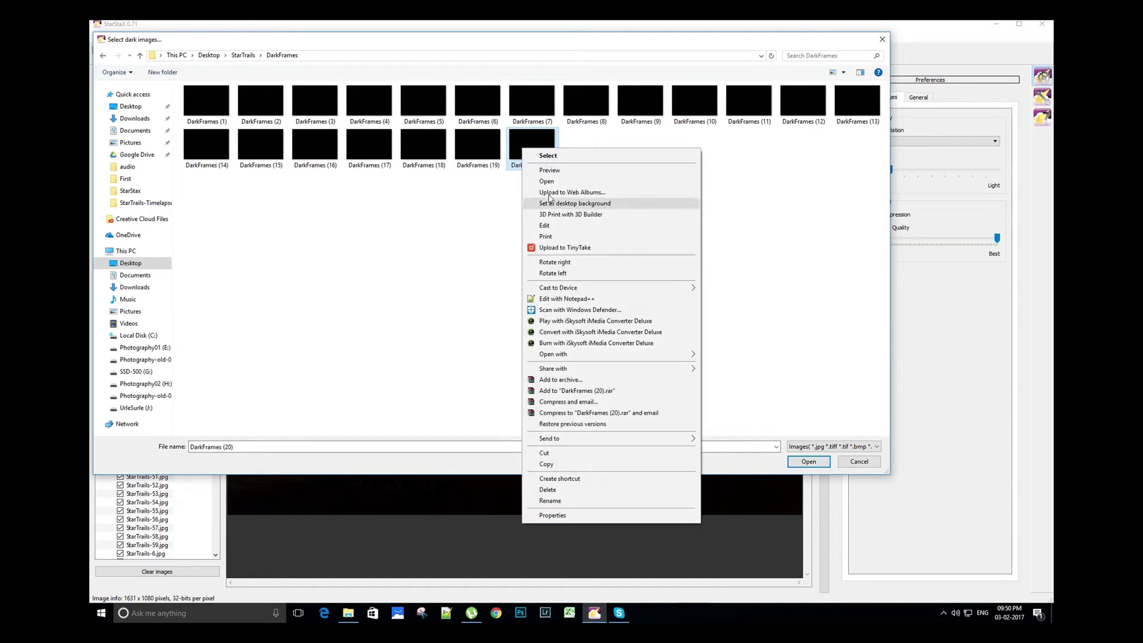
{"action": "left_click", "coordinate": [574, 516]}
{"action": "left_click", "coordinate": [591, 173]}
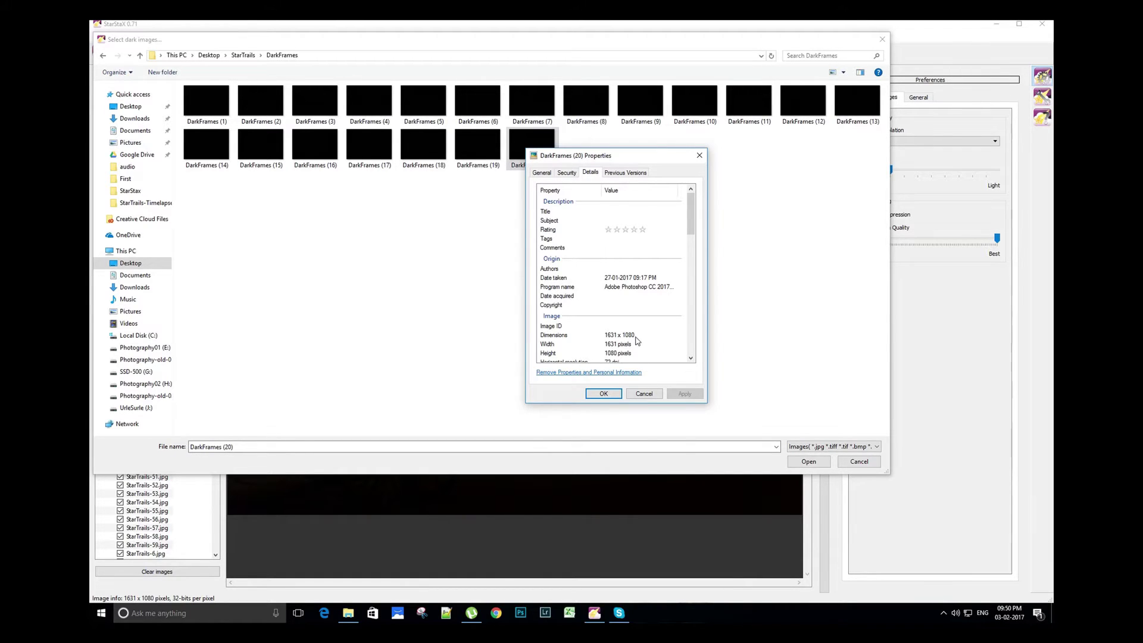
{"action": "left_click", "coordinate": [604, 393]}
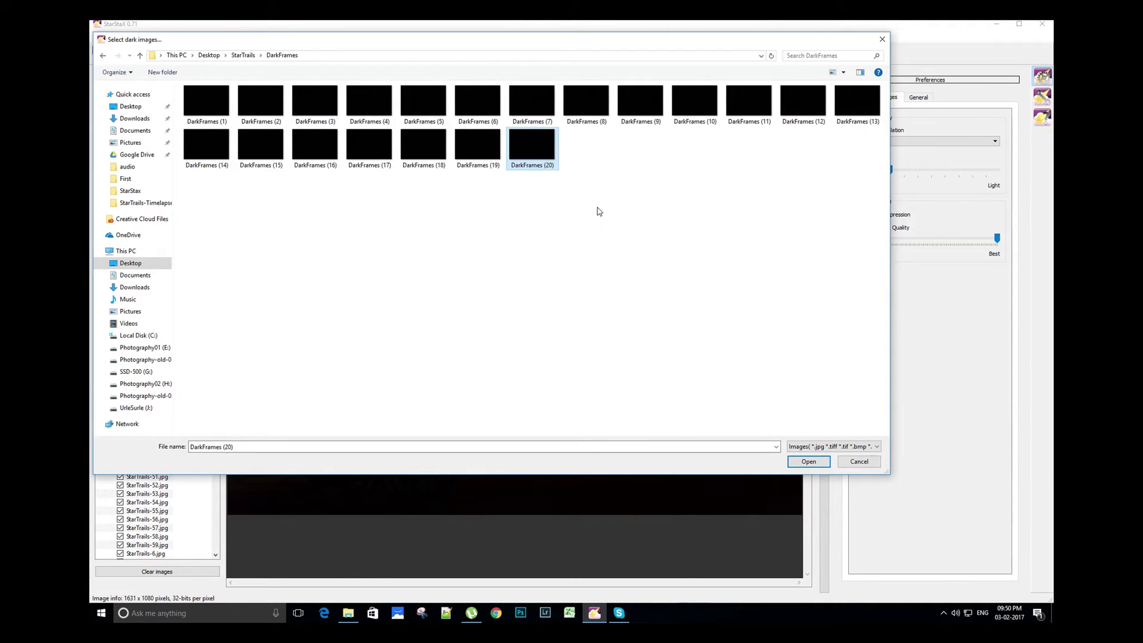
Step: Load all 20 DarkFrames images as dark frames
{"action": "key", "text": "ctrl+a"}
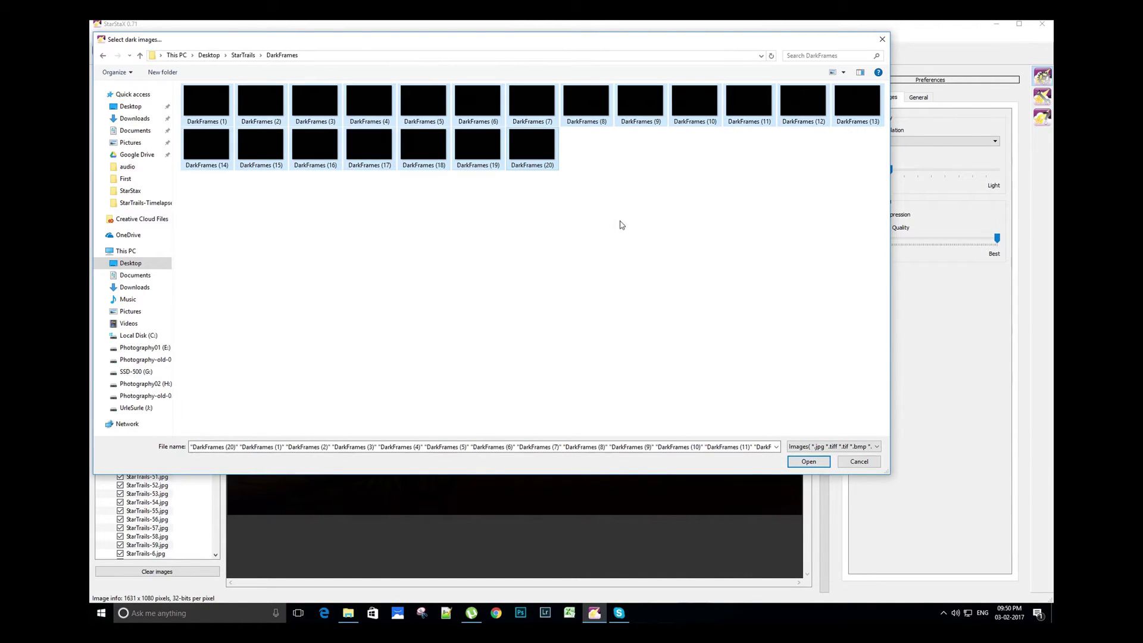
{"action": "left_click", "coordinate": [808, 461]}
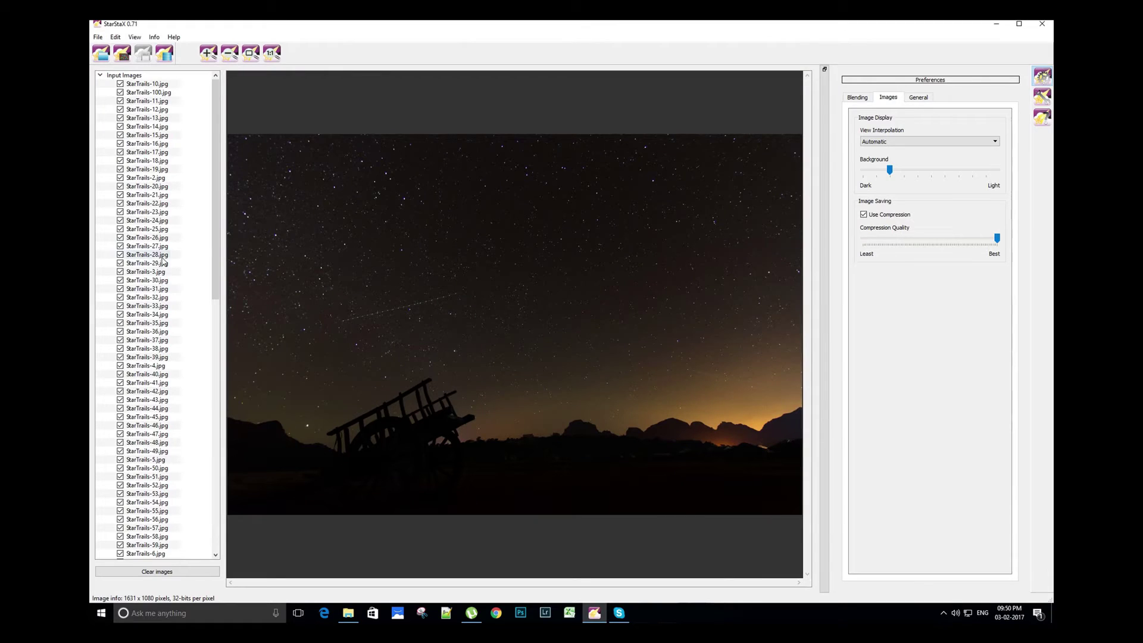
{"action": "left_click_drag", "start_coordinate": [218, 234], "coordinate": [218, 494]}
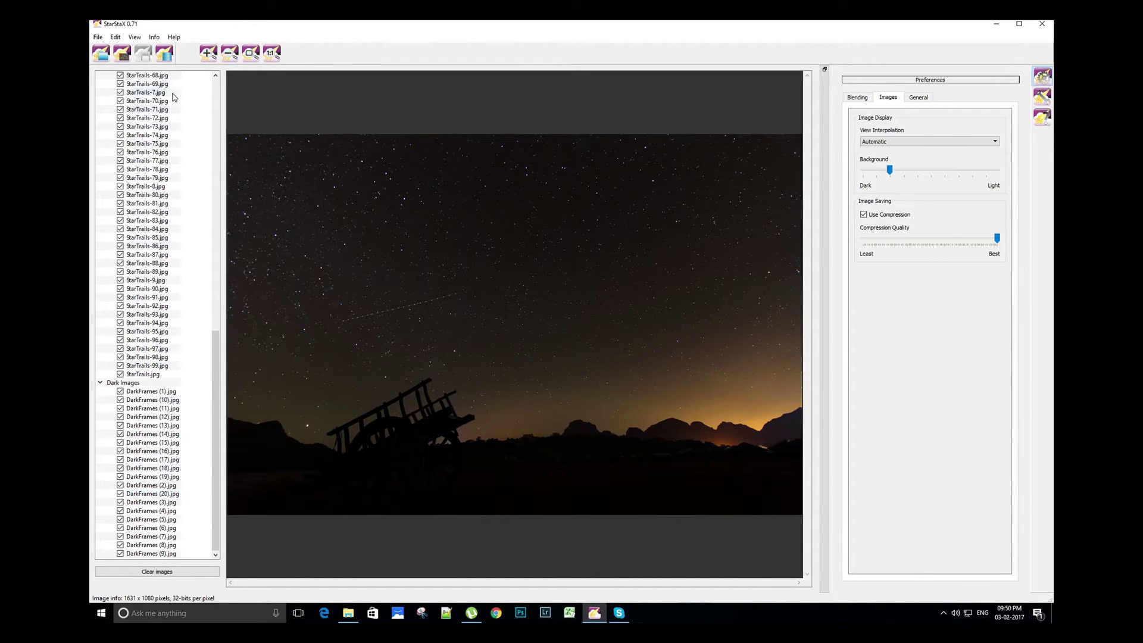
Step: Blend all 120 images into star trails and dismiss the Blending done! message
{"action": "left_click", "coordinate": [169, 57]}
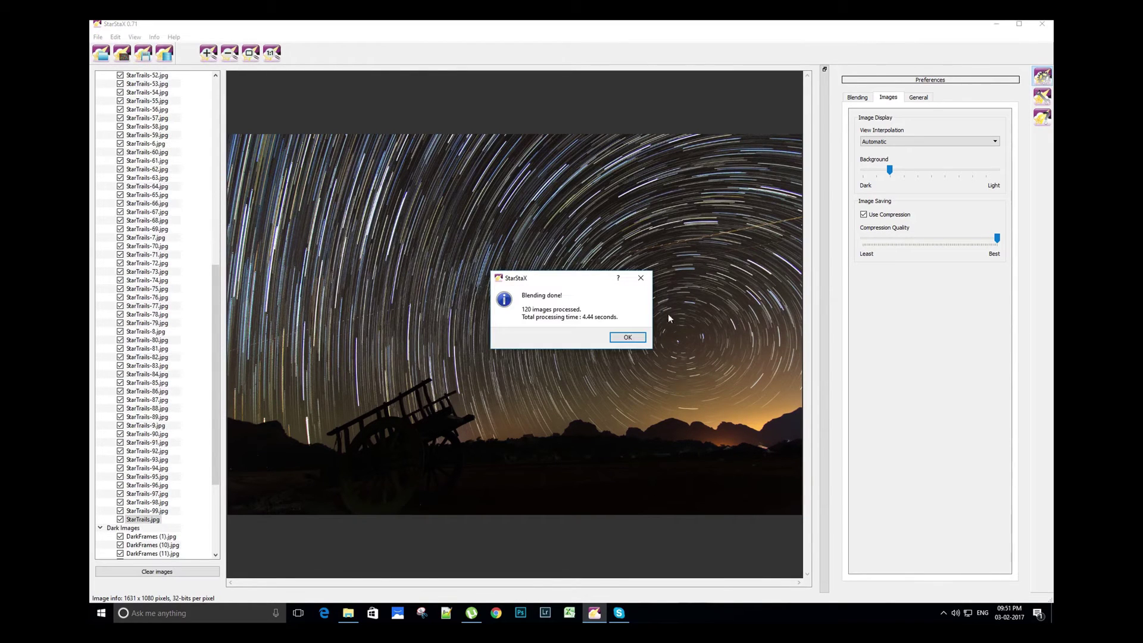
{"action": "left_click", "coordinate": [628, 338]}
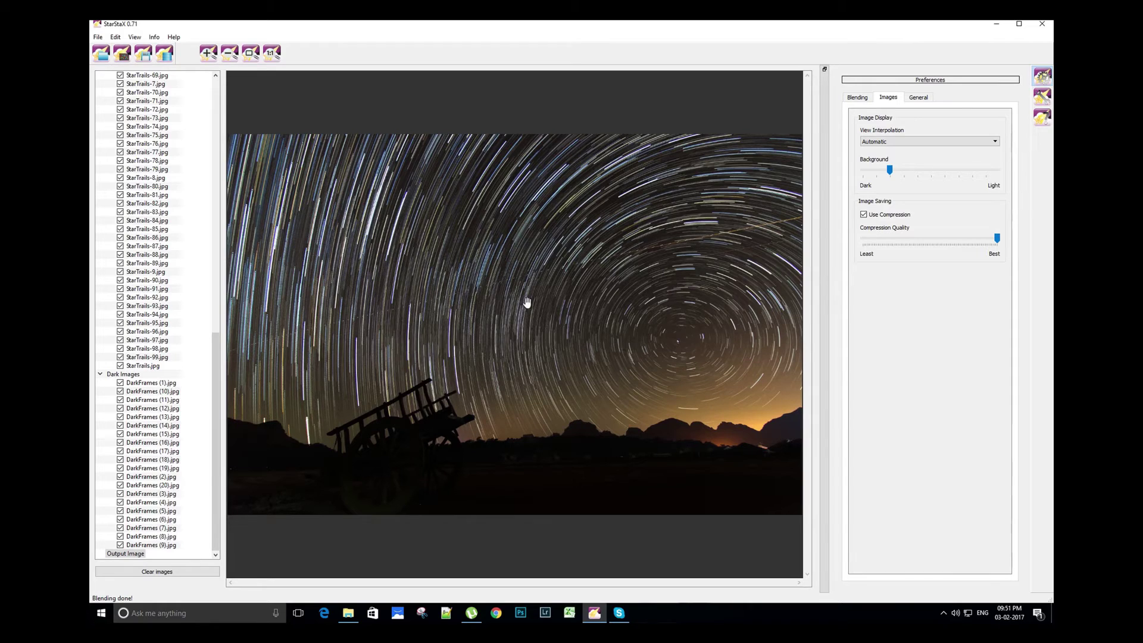
Step: Fit the star-trail result to the window, with the Preferences panel hidden and then restored
{"action": "left_click", "coordinate": [1047, 82]}
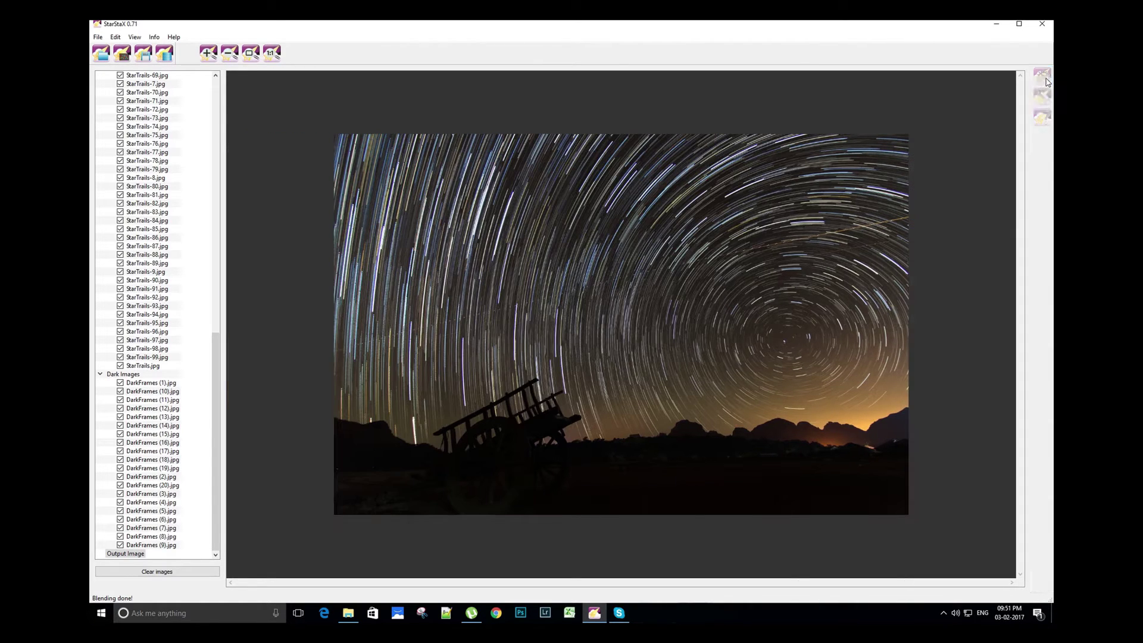
{"action": "left_click", "coordinate": [250, 53]}
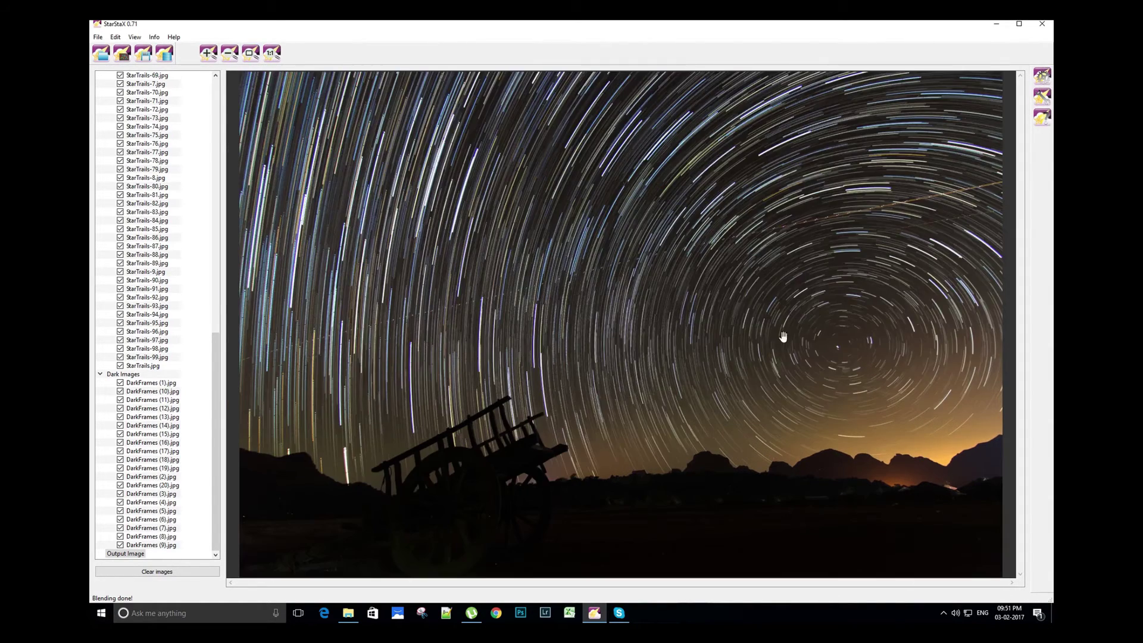
{"action": "left_click", "coordinate": [1046, 80]}
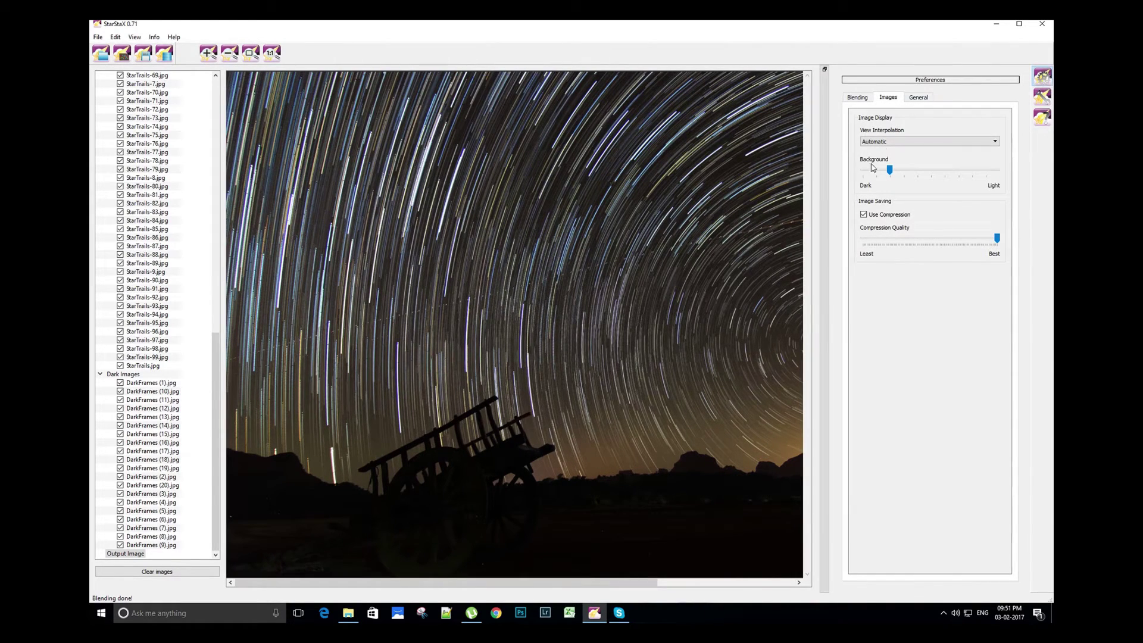
Step: In the Blending preferences, keep Lighten as the blending mode and enable Comet Mode
{"action": "left_click", "coordinate": [858, 97]}
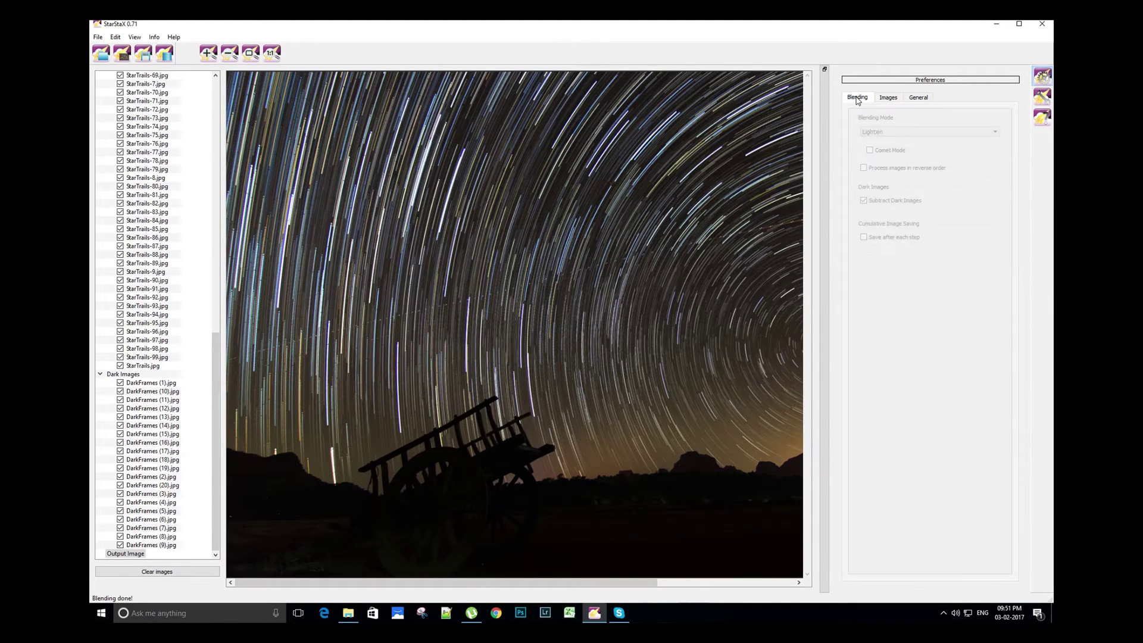
{"action": "left_click", "coordinate": [898, 99]}
{"action": "left_click", "coordinate": [919, 98]}
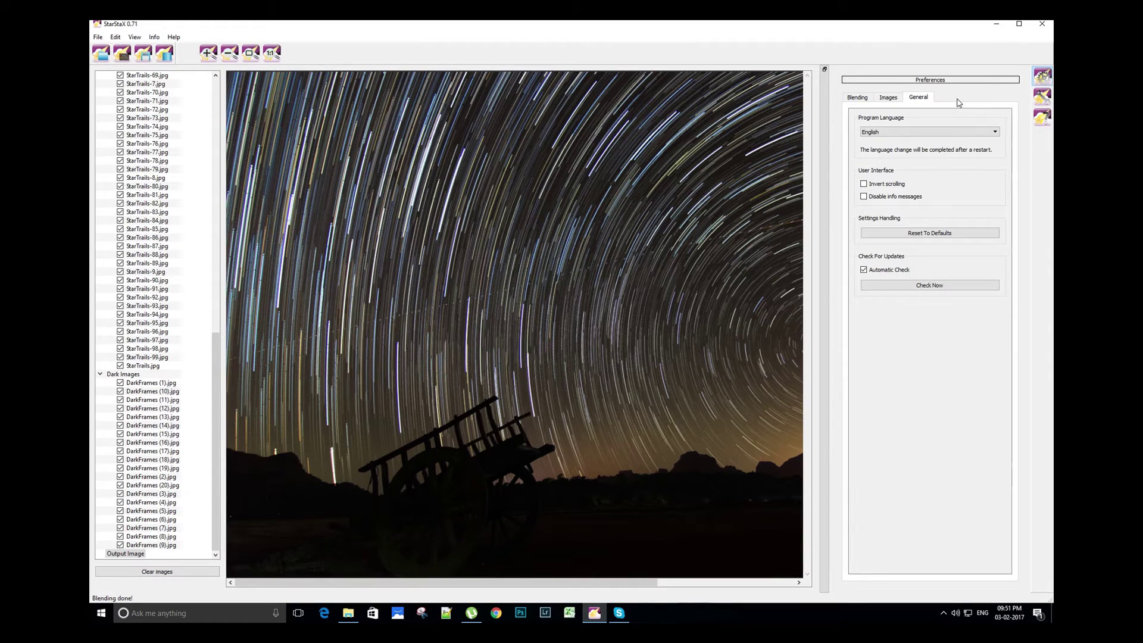
{"action": "left_click", "coordinate": [858, 98]}
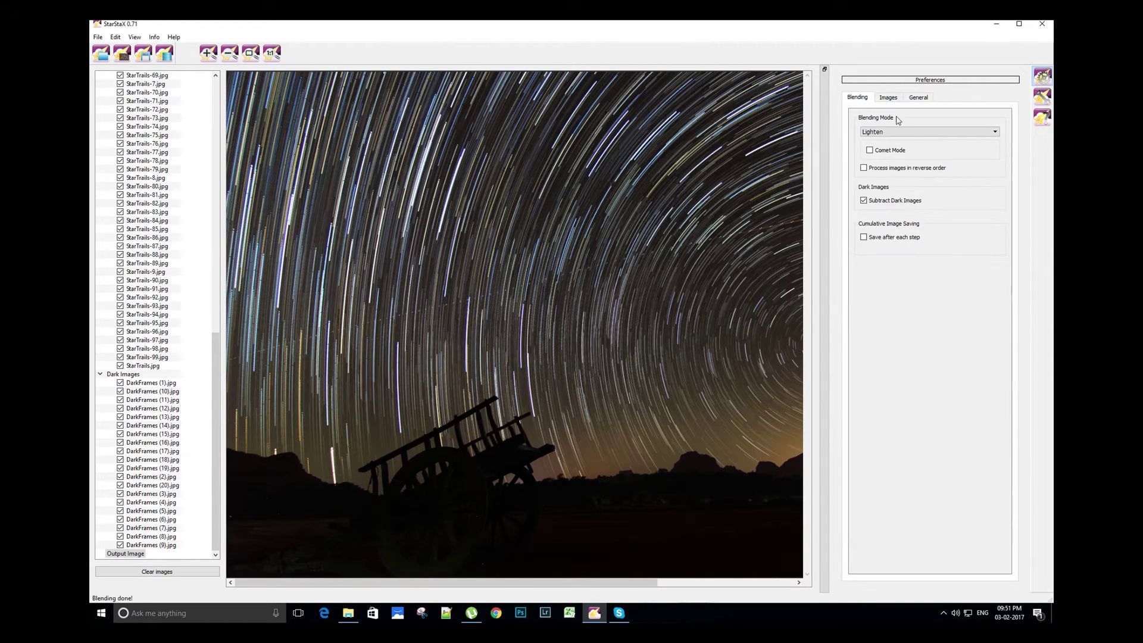
{"action": "left_click", "coordinate": [908, 132]}
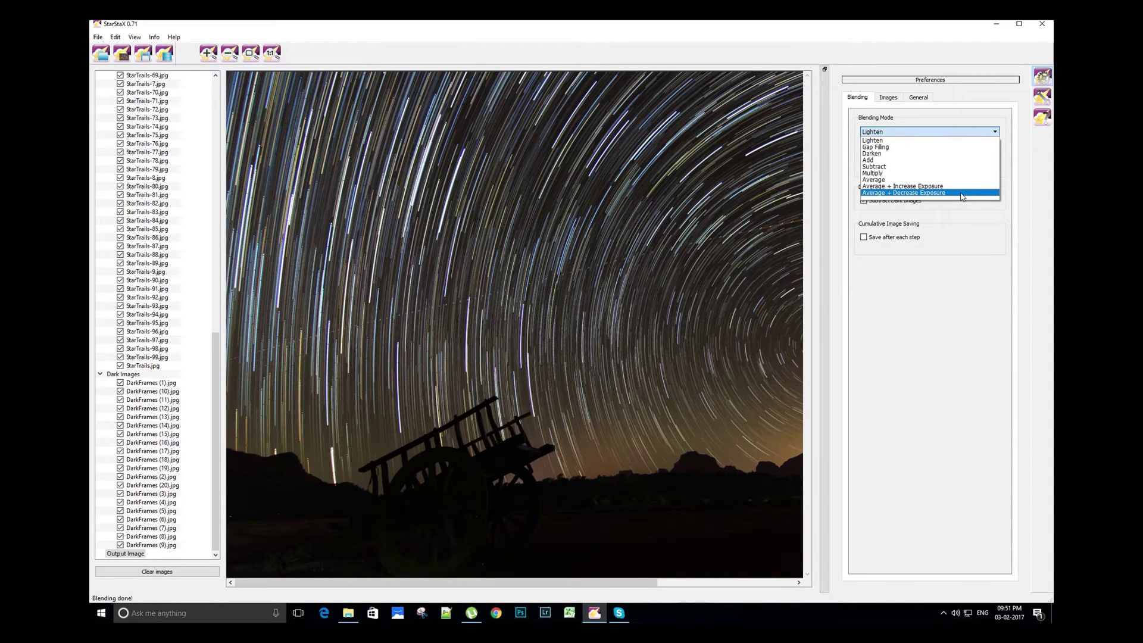
{"action": "left_click", "coordinate": [960, 274]}
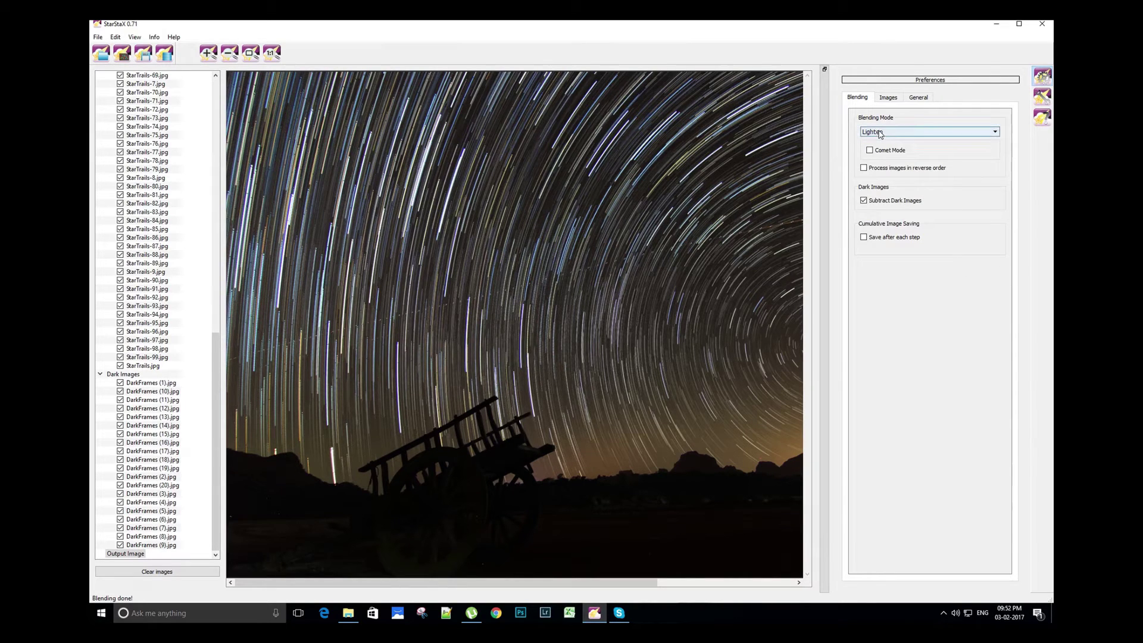
{"action": "mouse_move", "coordinate": [880, 133]}
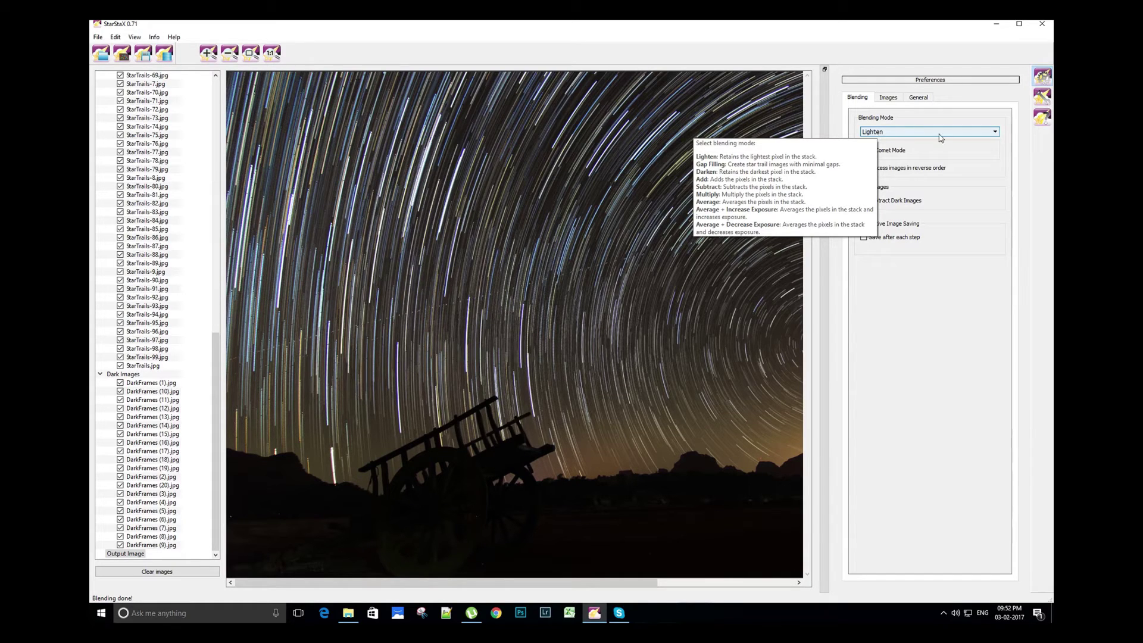
{"action": "left_click", "coordinate": [910, 133]}
{"action": "left_click", "coordinate": [909, 135]}
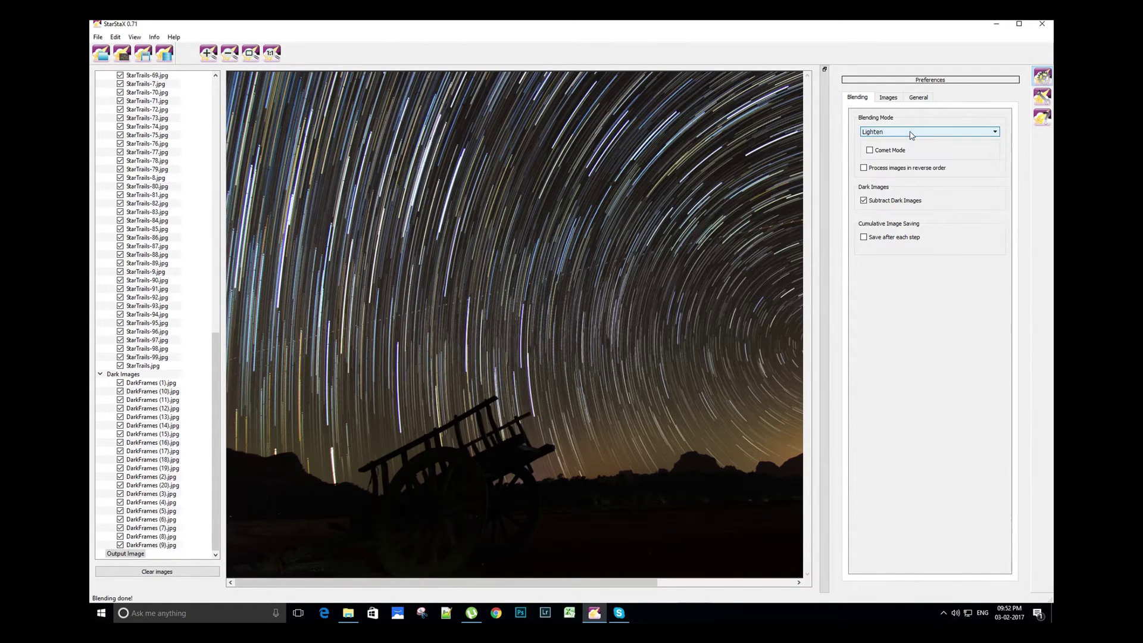
{"action": "left_click", "coordinate": [873, 151]}
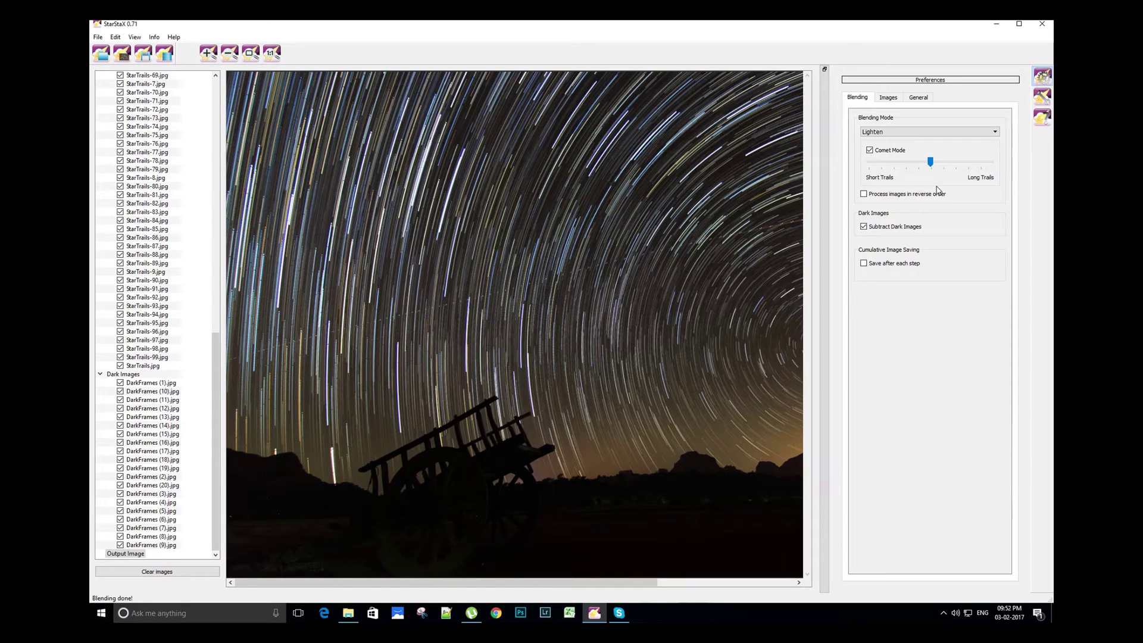
Step: Fit the whole star-trail composite back into the preview area
{"action": "left_click", "coordinate": [250, 52]}
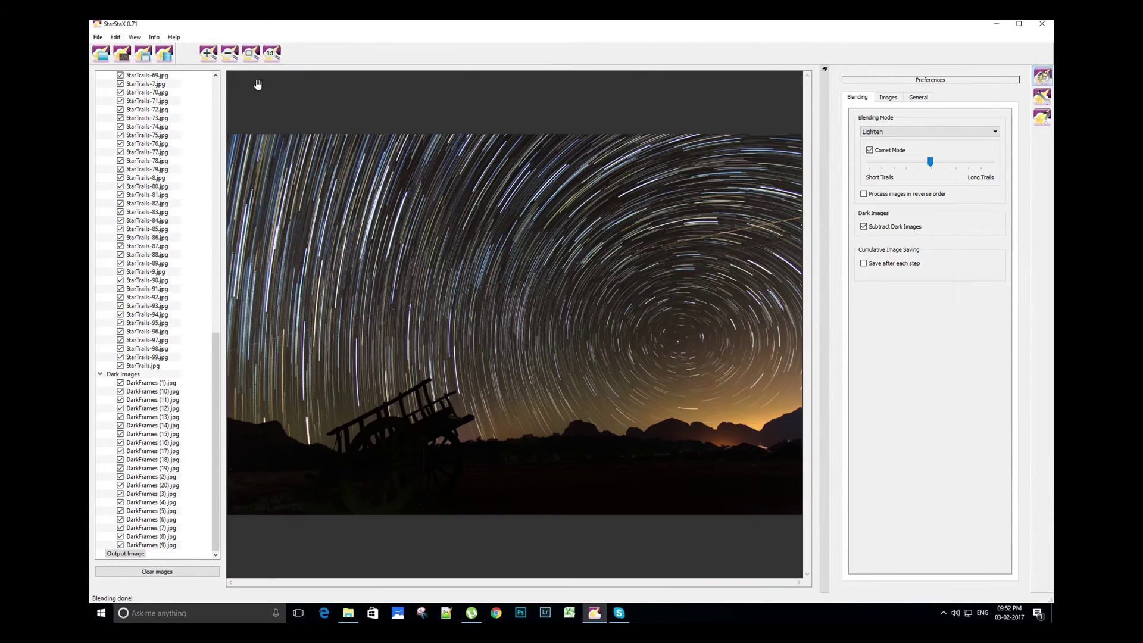
Step: Re-blend with Comet Mode on, zoom in to inspect the trails, then fit it and open Save As
{"action": "left_click", "coordinate": [165, 54]}
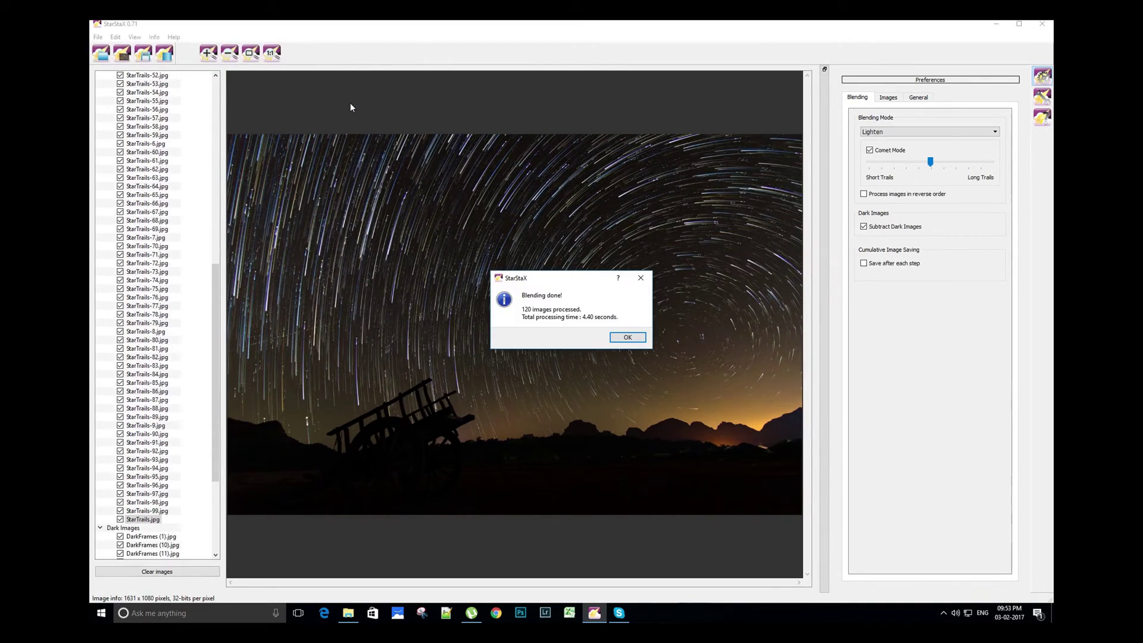
{"action": "key", "text": "Return"}
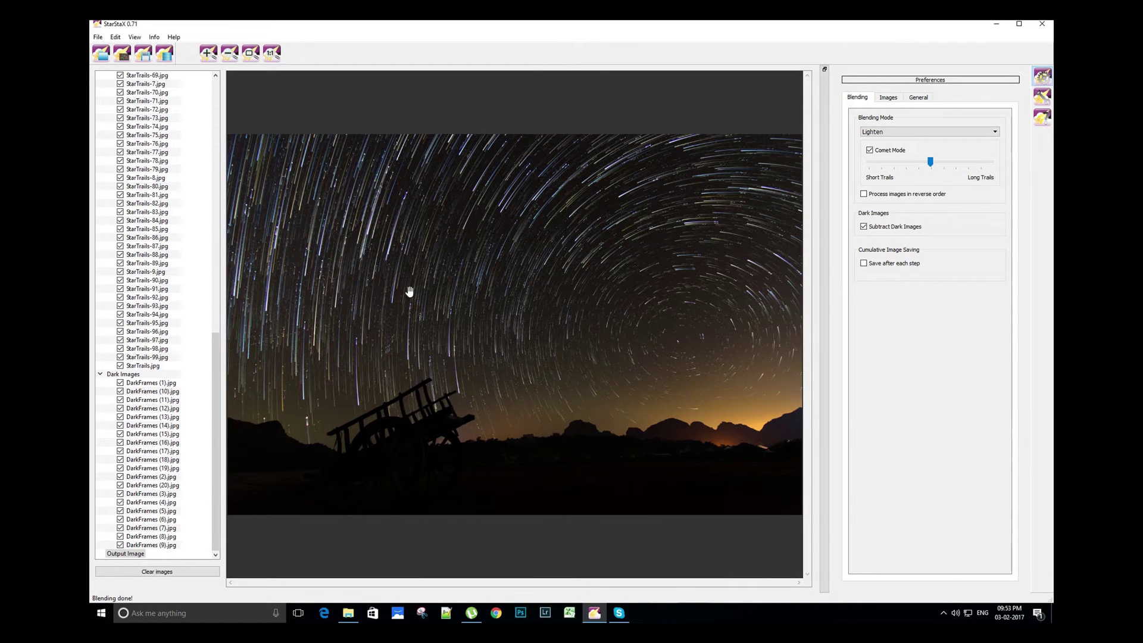
{"action": "left_click", "coordinate": [209, 53]}
{"action": "left_click", "coordinate": [210, 53]}
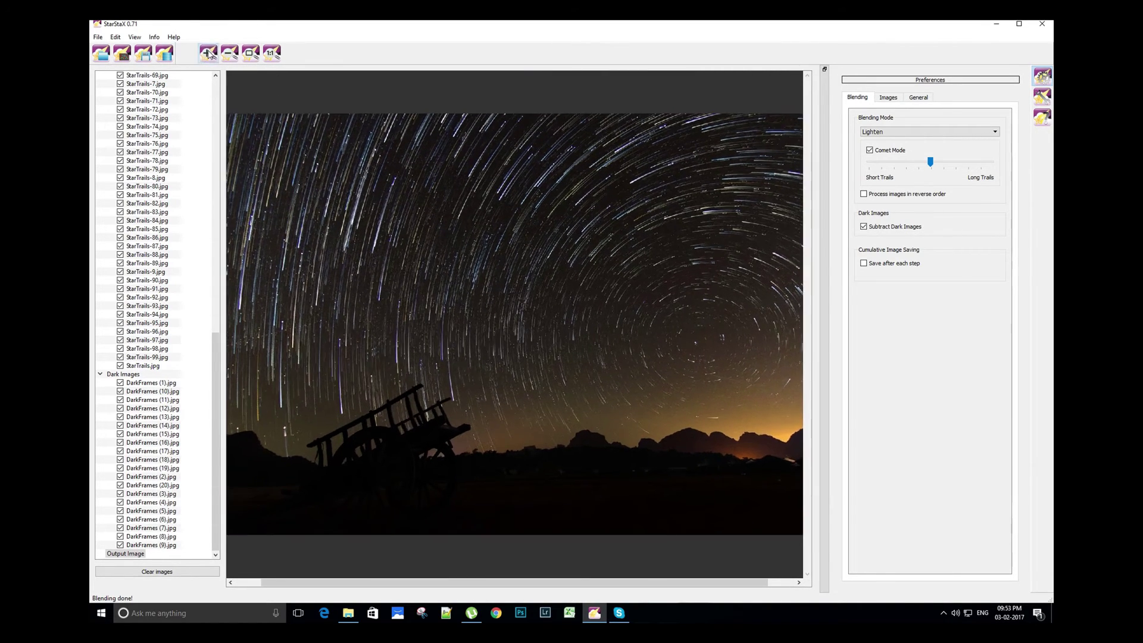
{"action": "left_click", "coordinate": [209, 53]}
{"action": "left_click", "coordinate": [208, 53]}
{"action": "left_click", "coordinate": [209, 53]}
{"action": "left_click", "coordinate": [208, 53]}
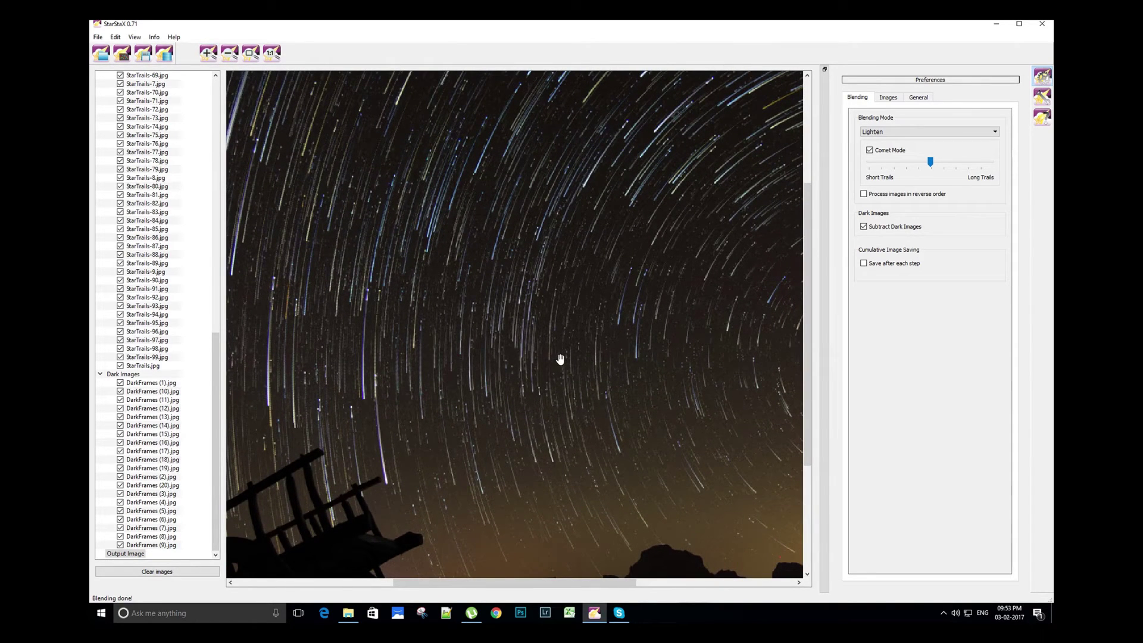
{"action": "left_click", "coordinate": [250, 55]}
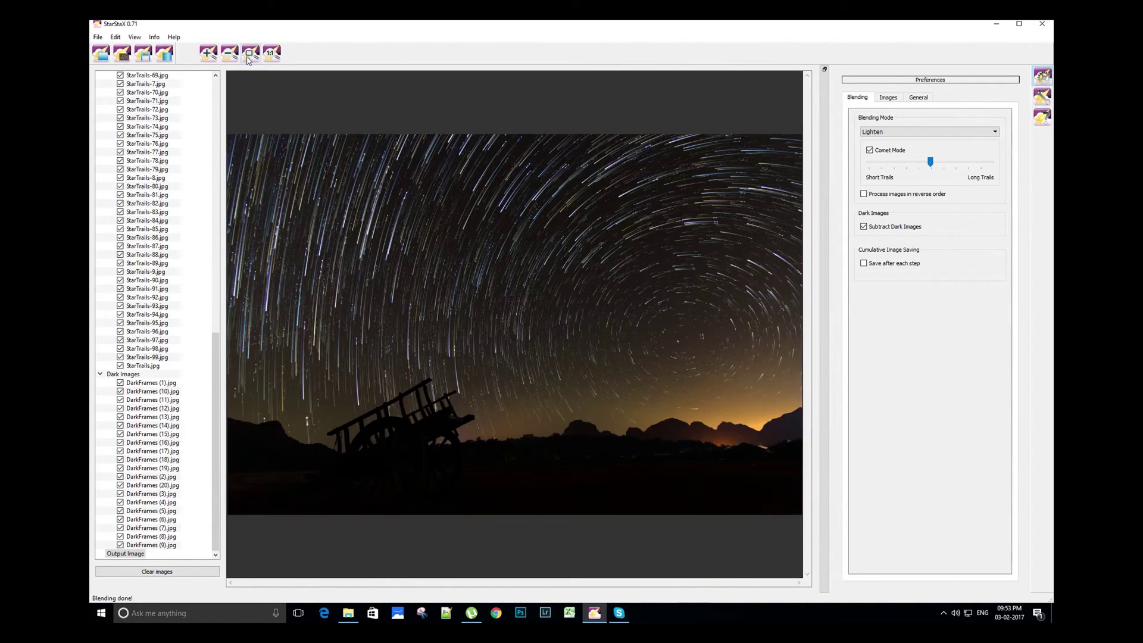
{"action": "left_click", "coordinate": [144, 55]}
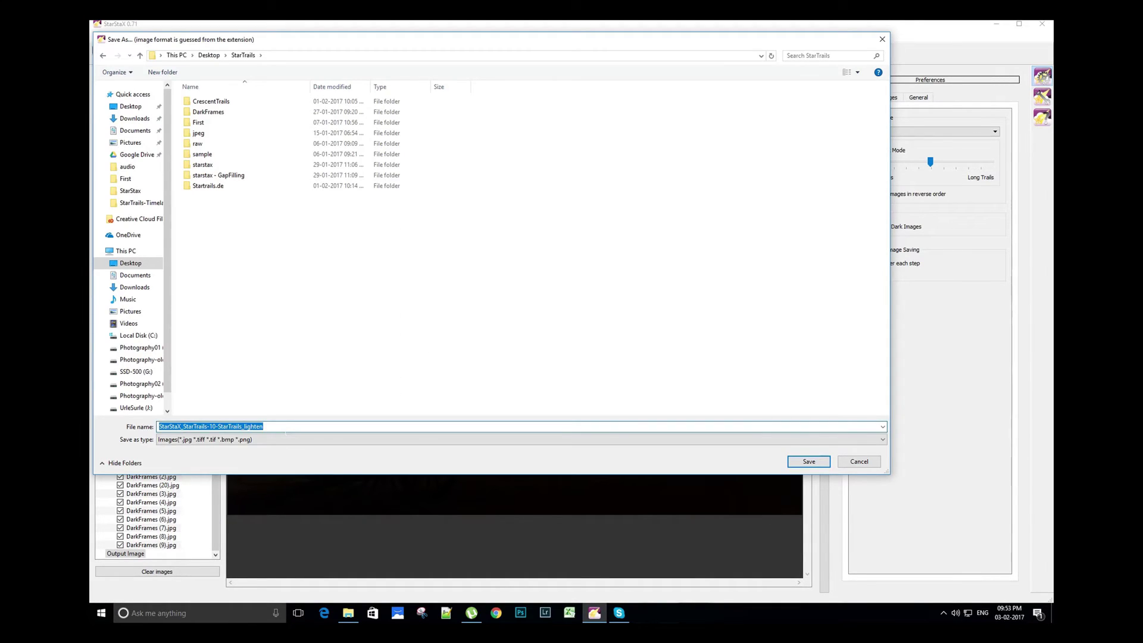
Step: Save the comet blend as StarTrails_lighten.jpg, dropping the StarStaX_StarTrails-10- name prefix
{"action": "key", "text": "End"}
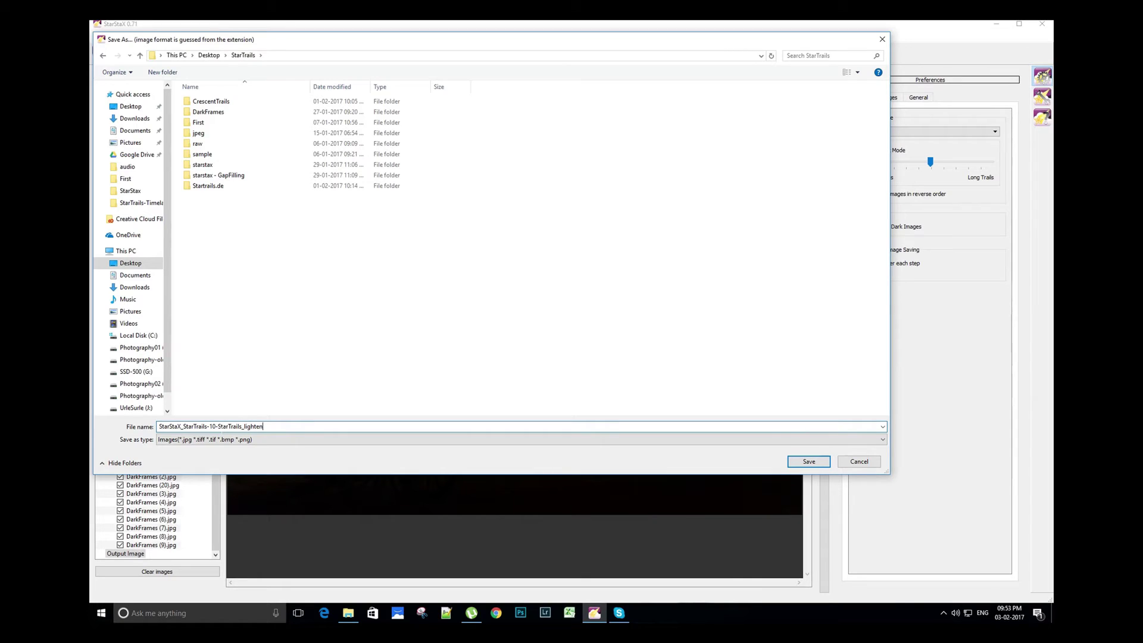
{"action": "key", "text": "shift+Home"}
{"action": "key", "text": "BackSpace"}
{"action": "left_click", "coordinate": [807, 462]}
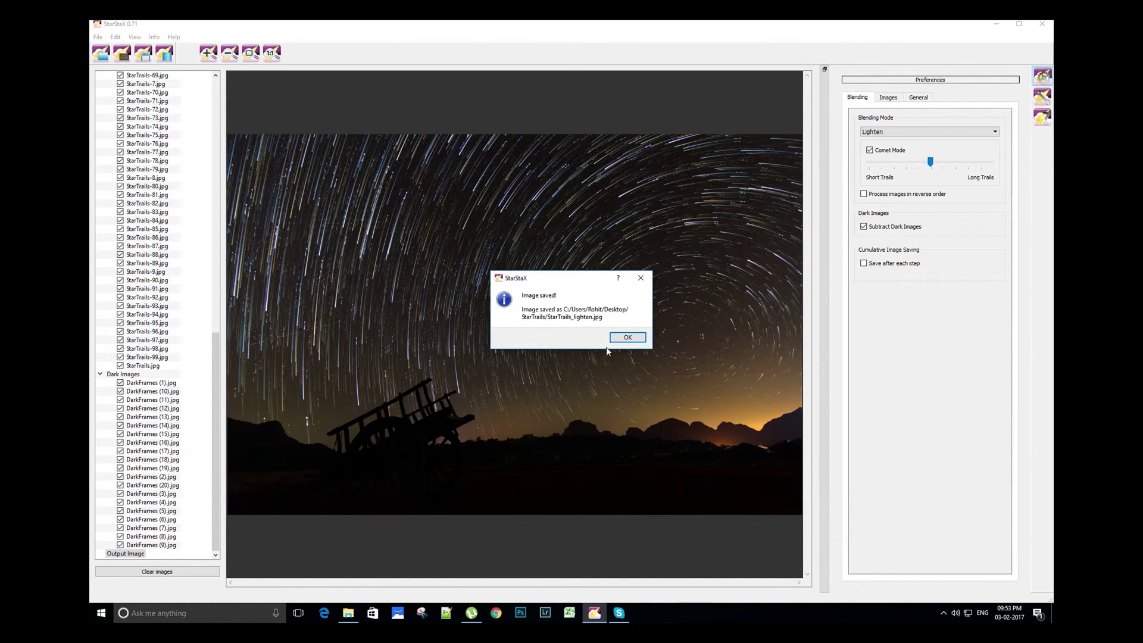
{"action": "left_click", "coordinate": [622, 338]}
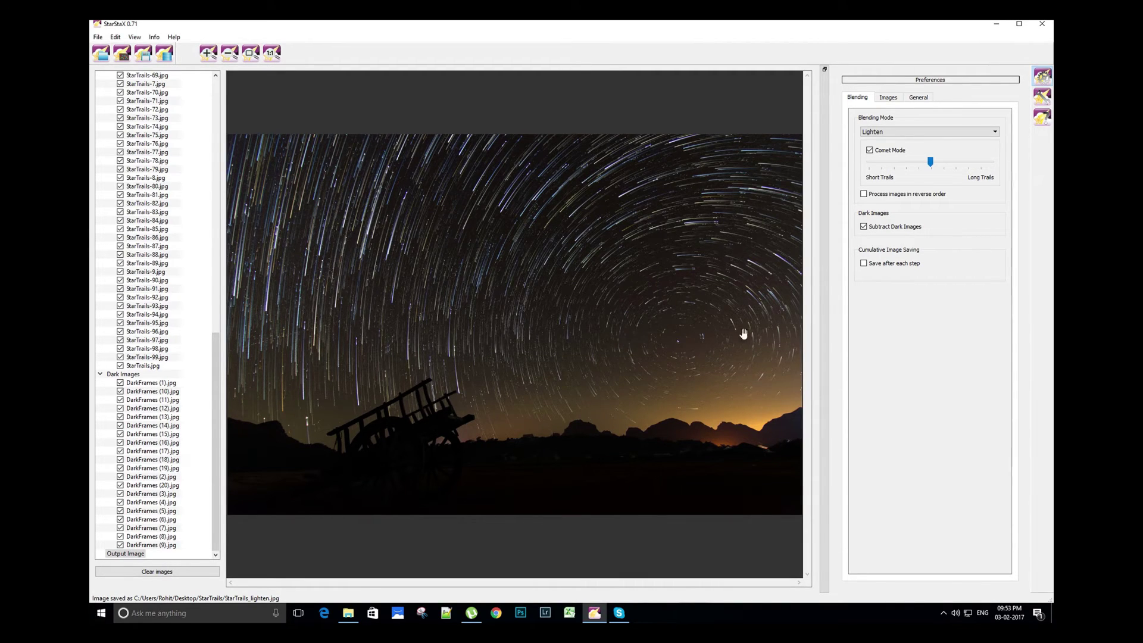
Step: Shorten the comet trail length toward Short Trails and re-blend the stack
{"action": "left_click_drag", "start_coordinate": [930, 162], "coordinate": [880, 162]}
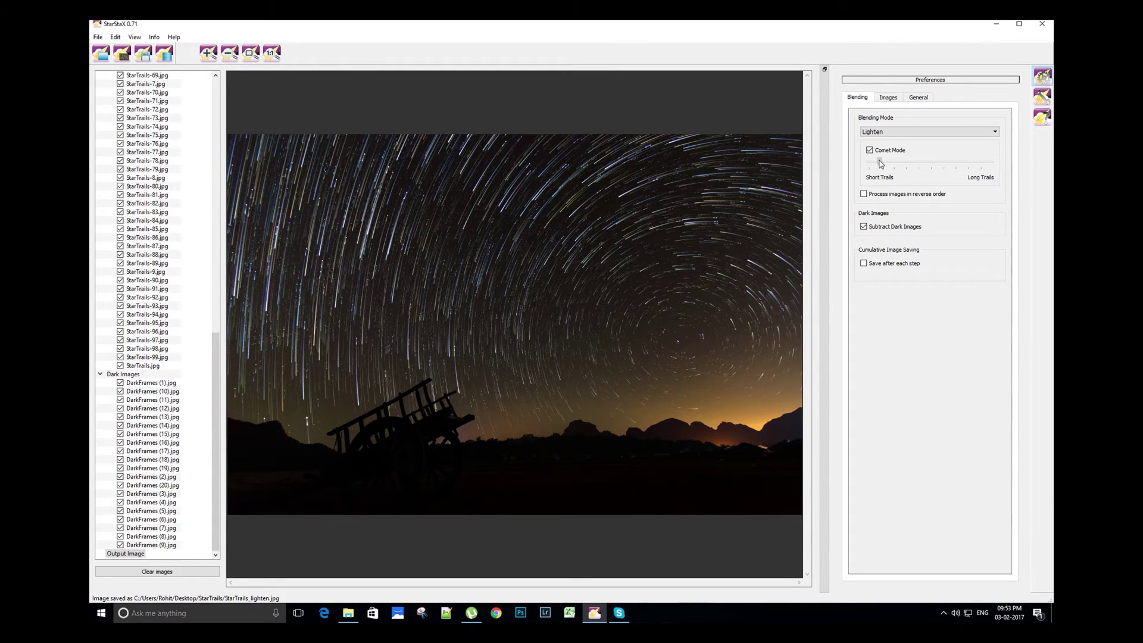
{"action": "left_click", "coordinate": [165, 54]}
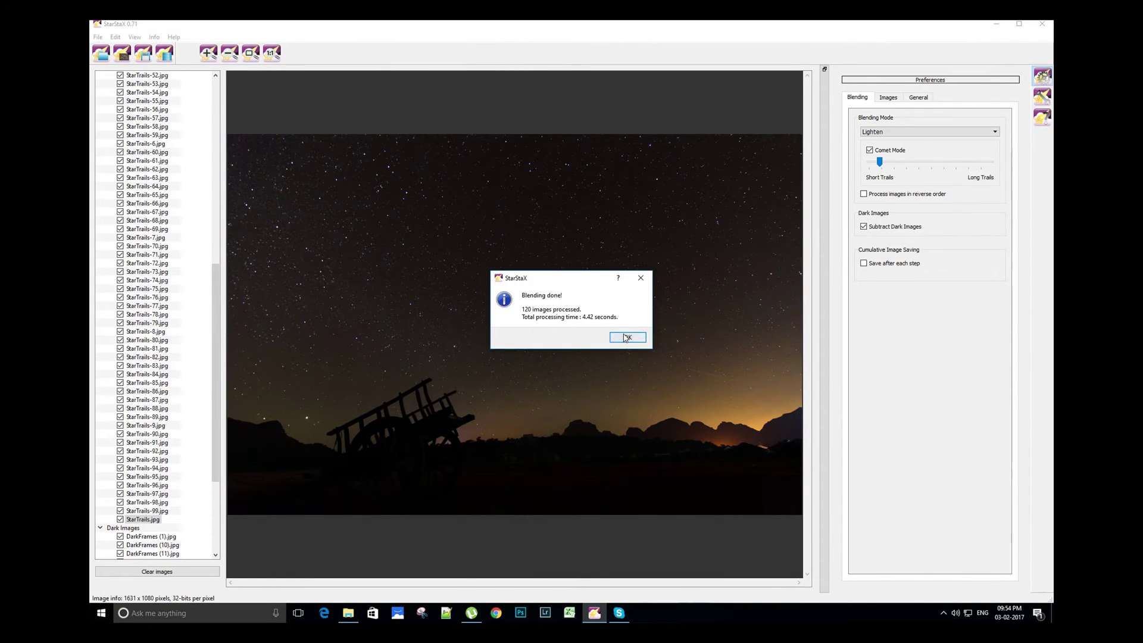
{"action": "left_click", "coordinate": [622, 338]}
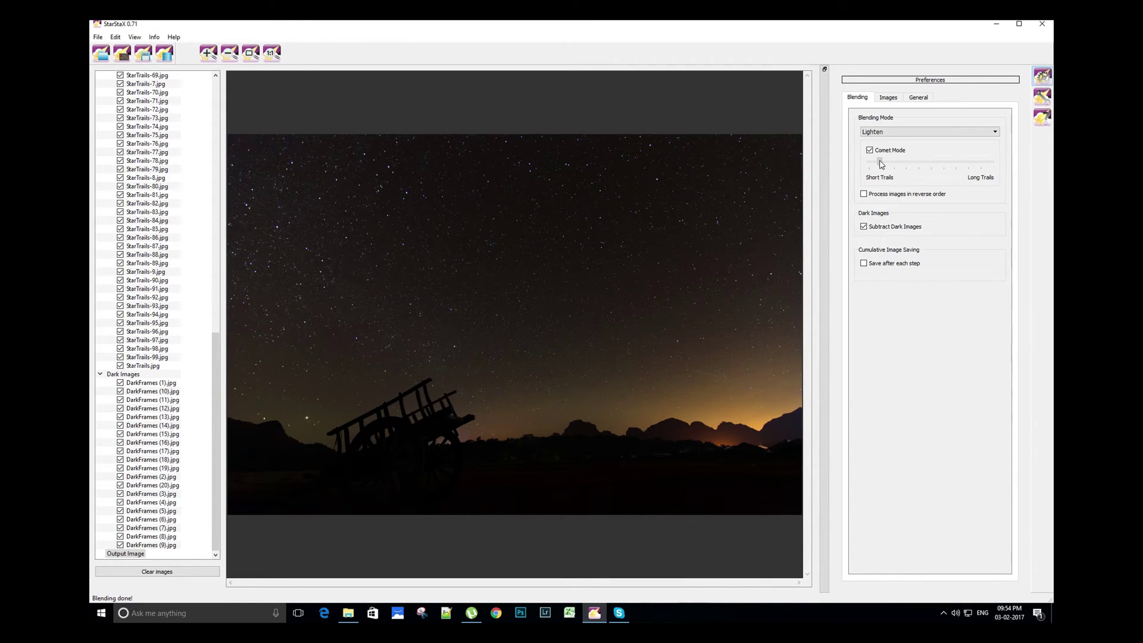
Step: Set the comet trail length to the third tick, re-blend, and zoom into the result
{"action": "left_click_drag", "start_coordinate": [881, 165], "coordinate": [918, 165]}
{"action": "left_click", "coordinate": [165, 53]}
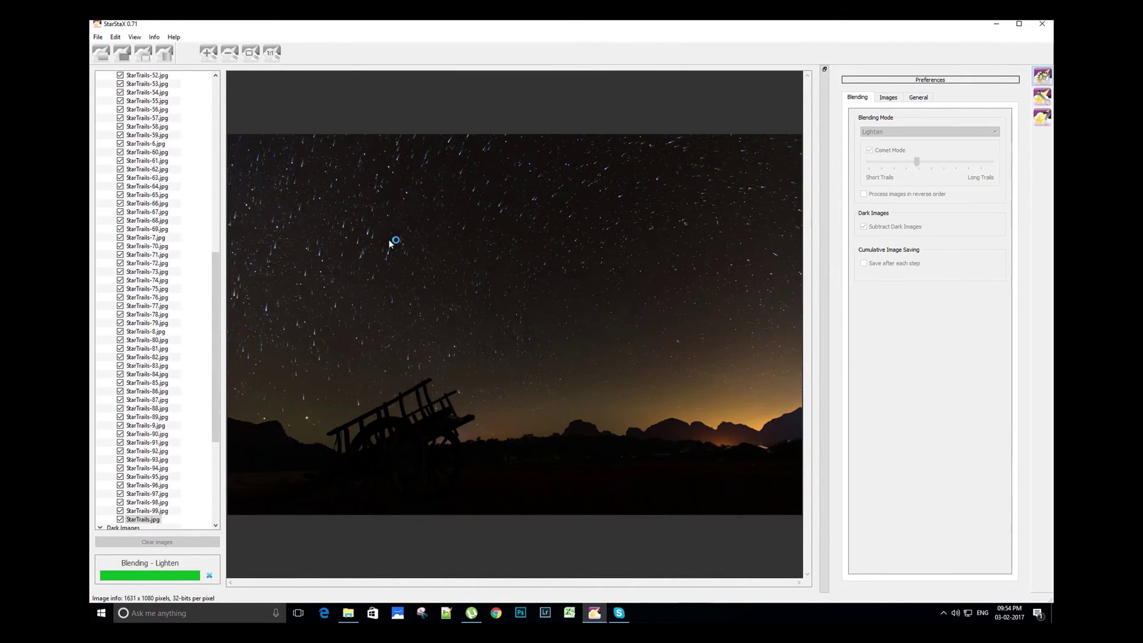
{"action": "left_click", "coordinate": [631, 337]}
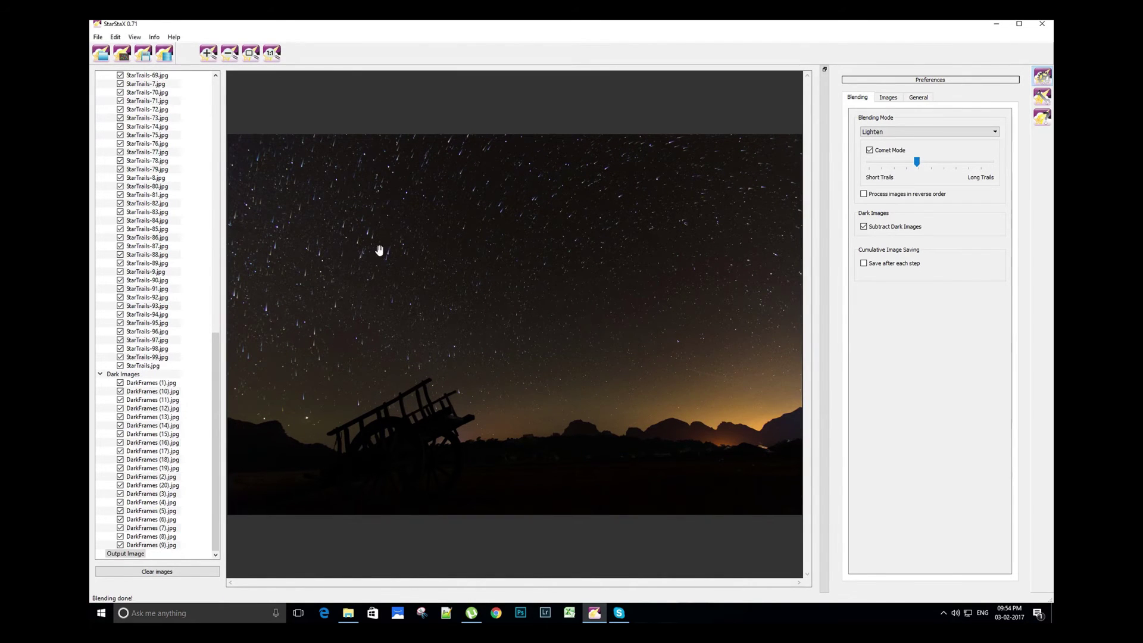
{"action": "left_click", "coordinate": [208, 55]}
Step: Push the Comet Mode slider toward Long Trails and re-blend all 120 images
{"action": "left_click", "coordinate": [207, 54]}
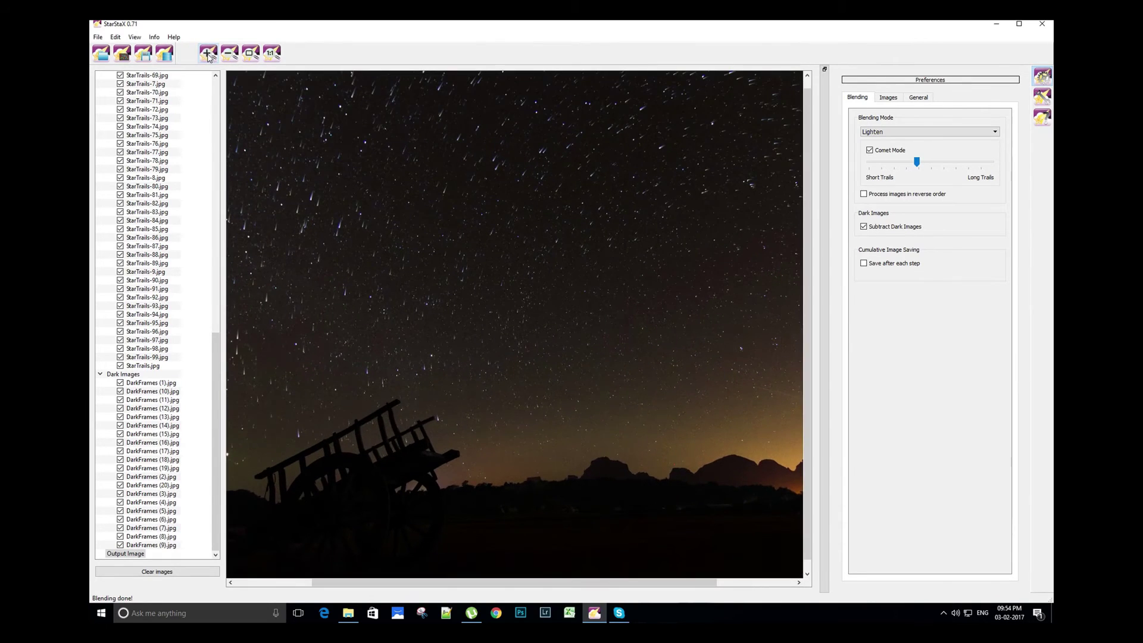
{"action": "left_click_drag", "start_coordinate": [276, 171], "coordinate": [486, 206]}
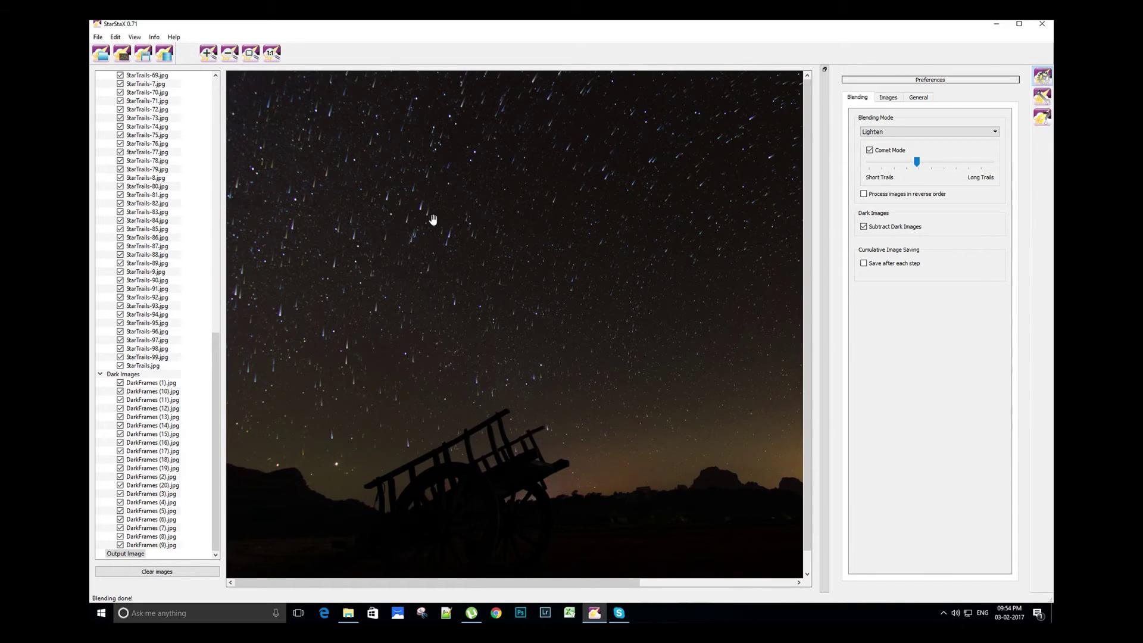
{"action": "left_click", "coordinate": [251, 53]}
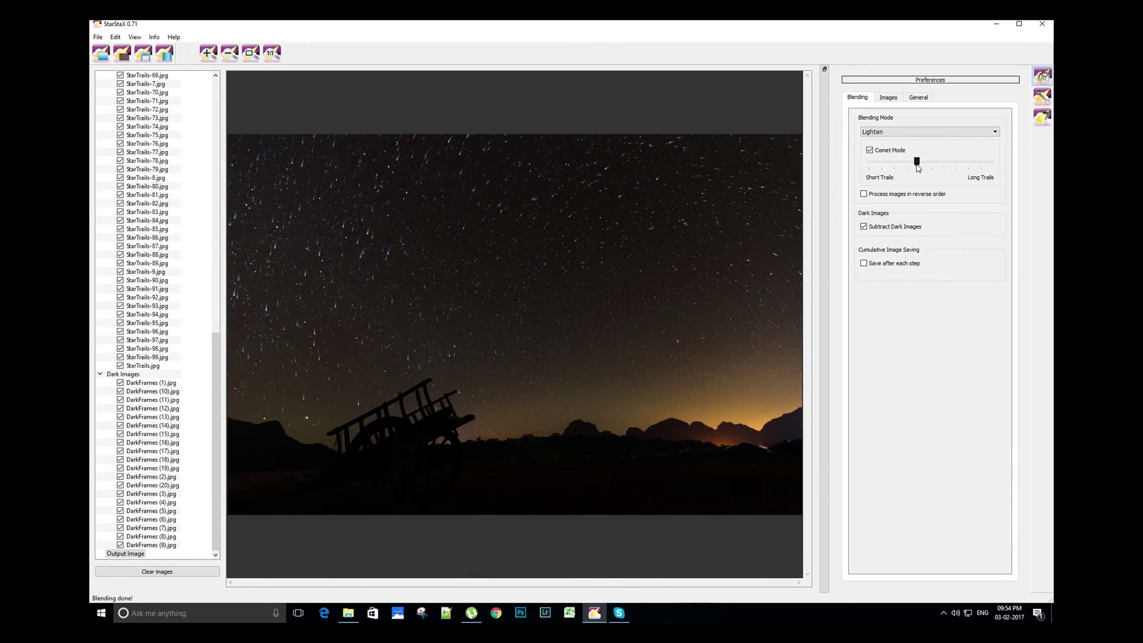
{"action": "left_click_drag", "start_coordinate": [919, 167], "coordinate": [932, 166]}
{"action": "left_click", "coordinate": [163, 54]}
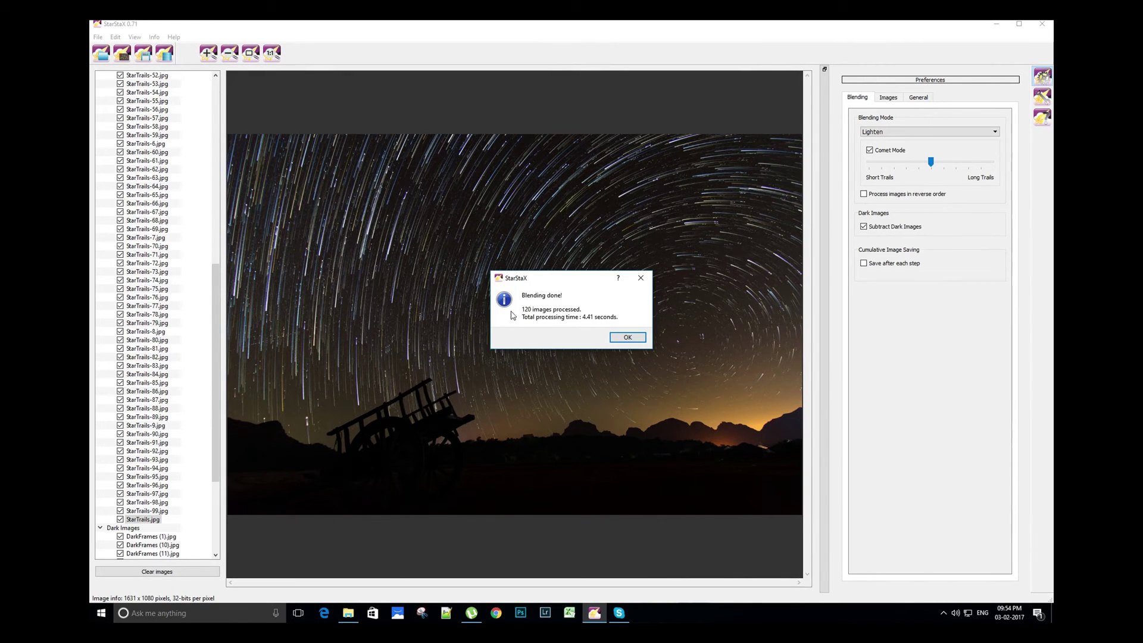
{"action": "left_click", "coordinate": [627, 337]}
Step: Change the Blending Mode to Gap Filling
{"action": "left_click", "coordinate": [951, 132]}
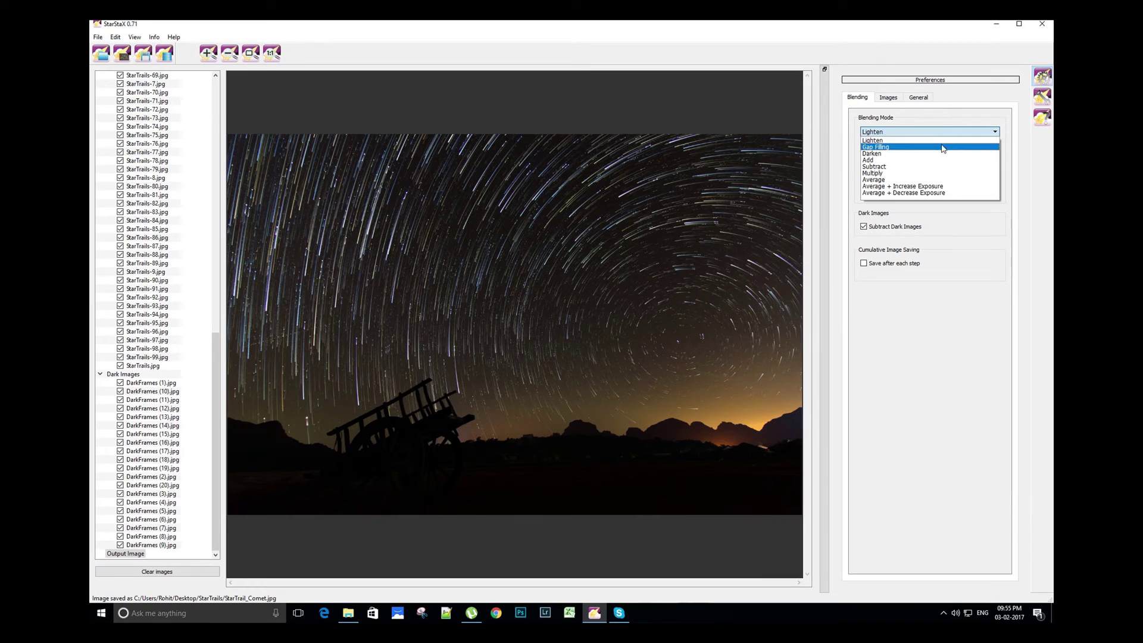
{"action": "left_click", "coordinate": [943, 147]}
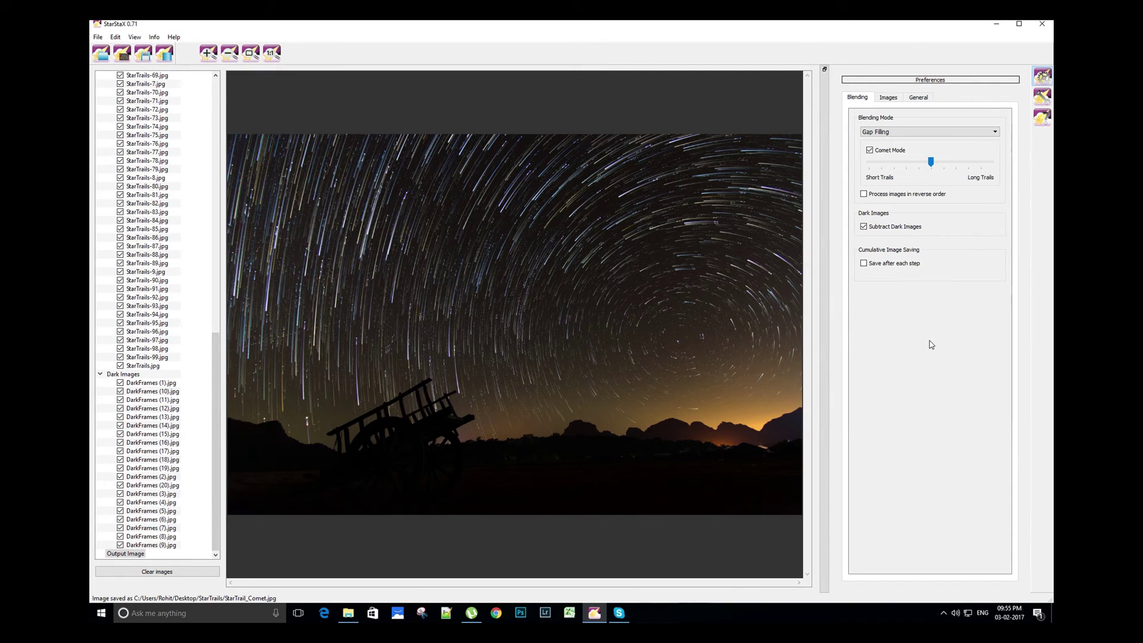
Step: Raise the Gap Filling threshold and amount, disable Show Threshold Overlay, and return to Preferences
{"action": "left_click", "coordinate": [1042, 98]}
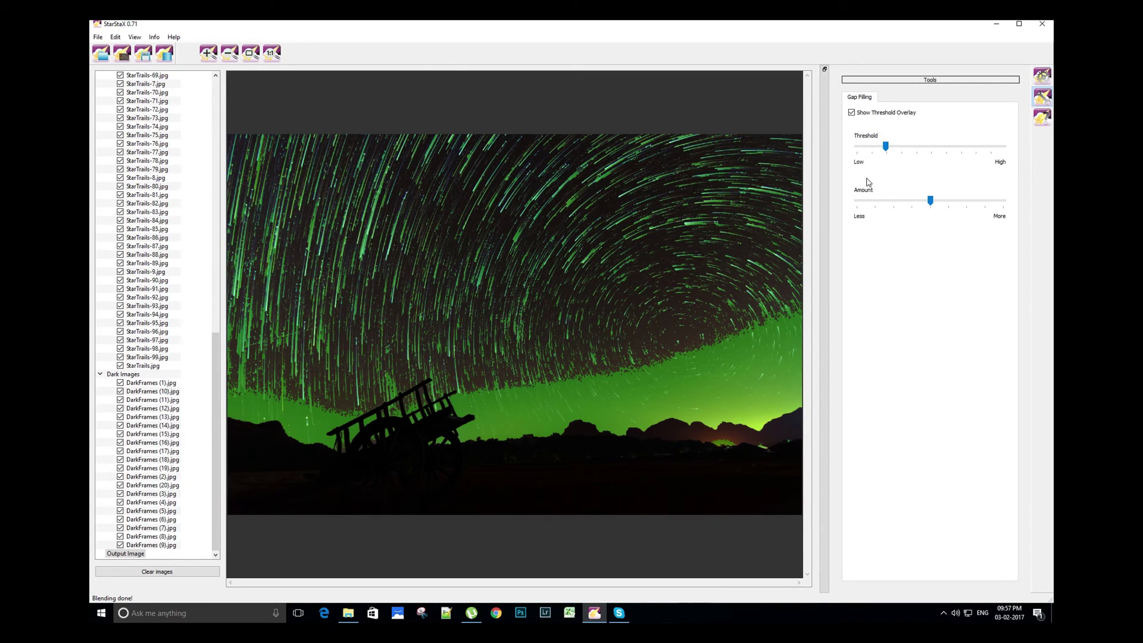
{"action": "left_click_drag", "start_coordinate": [885, 146], "coordinate": [924, 149]}
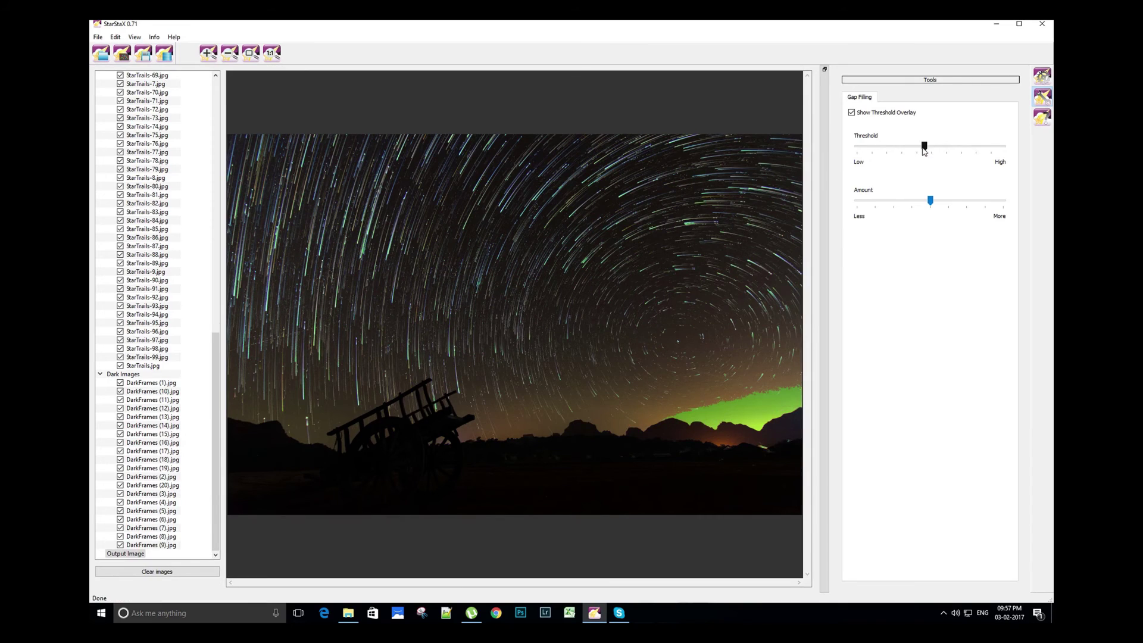
{"action": "mouse_move", "coordinate": [930, 201]}
{"action": "left_mouse_down"}
{"action": "mouse_move", "coordinate": [906, 206]}
{"action": "mouse_move", "coordinate": [945, 204]}
{"action": "left_mouse_up"}
{"action": "left_click", "coordinate": [868, 114]}
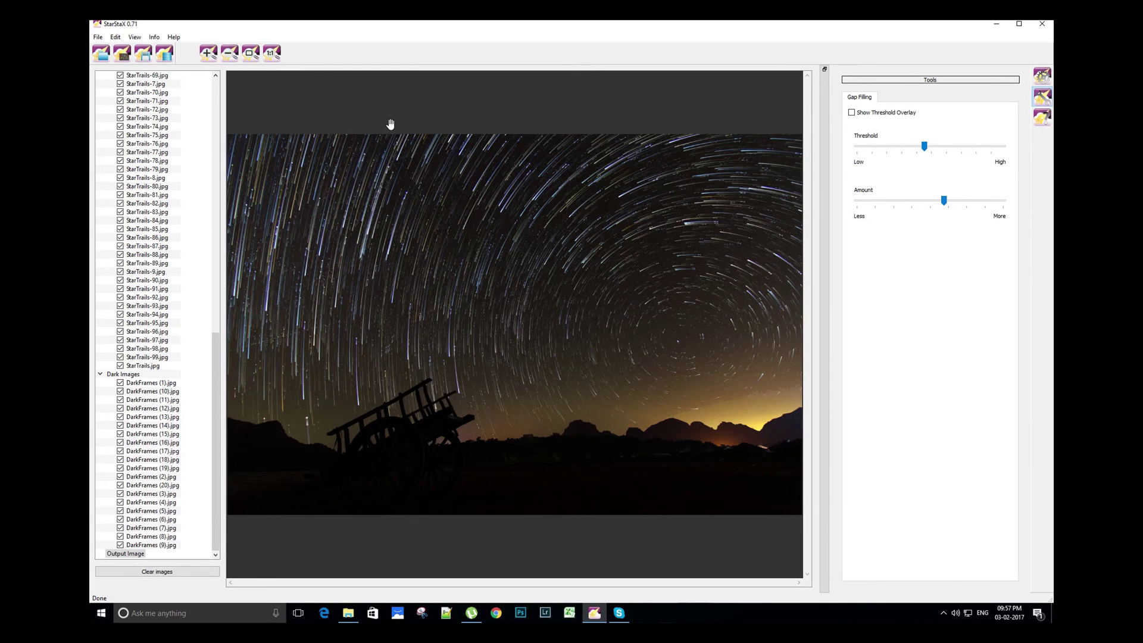
{"action": "left_click", "coordinate": [1042, 77]}
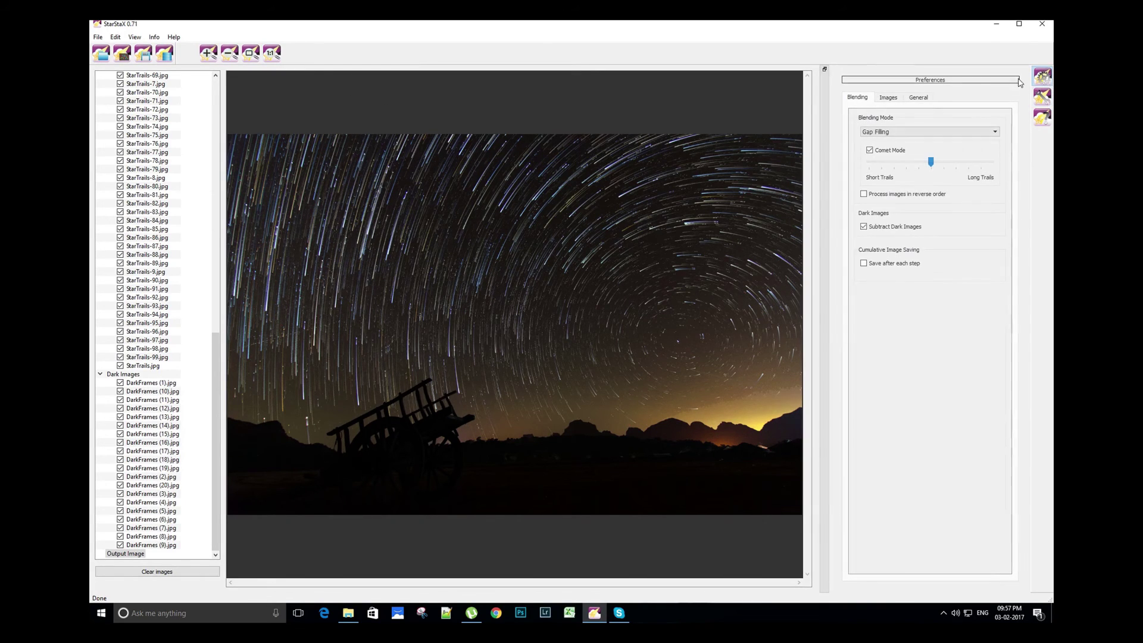
Step: Blend the stack in Lighten mode with Comet Mode turned off
{"action": "left_click", "coordinate": [910, 131]}
{"action": "left_click", "coordinate": [904, 143]}
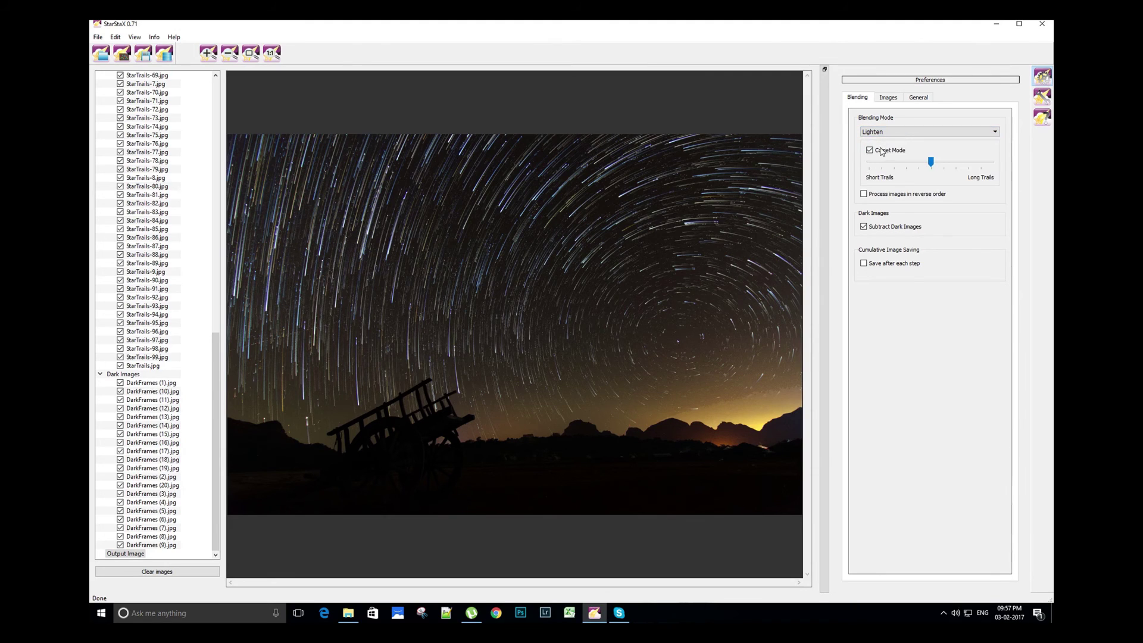
{"action": "left_click", "coordinate": [882, 152]}
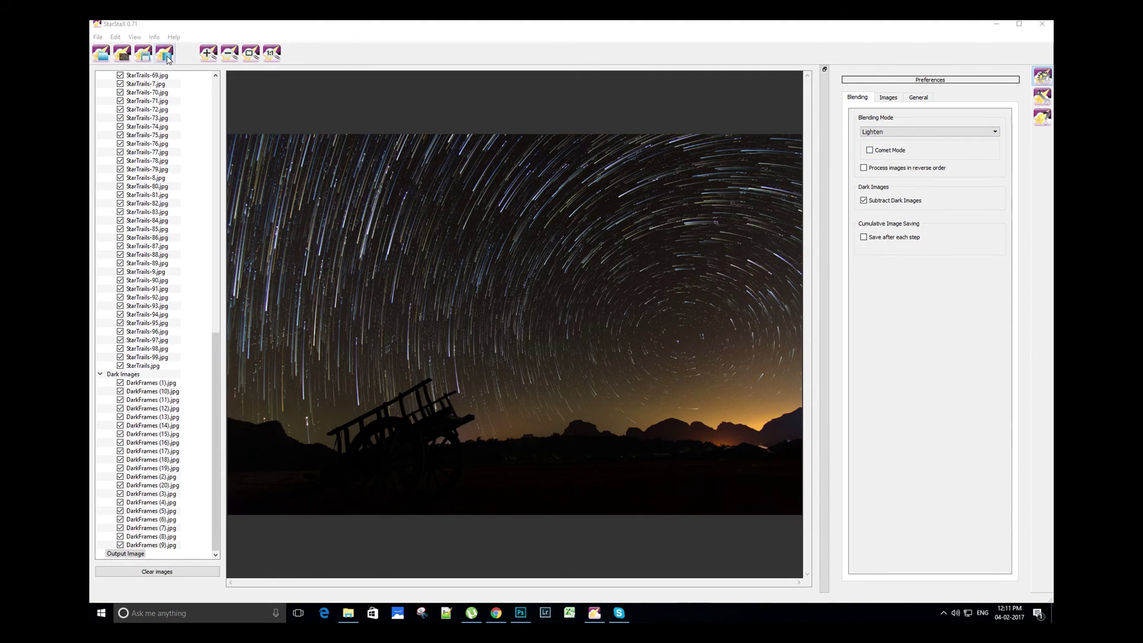
{"action": "left_click", "coordinate": [167, 57]}
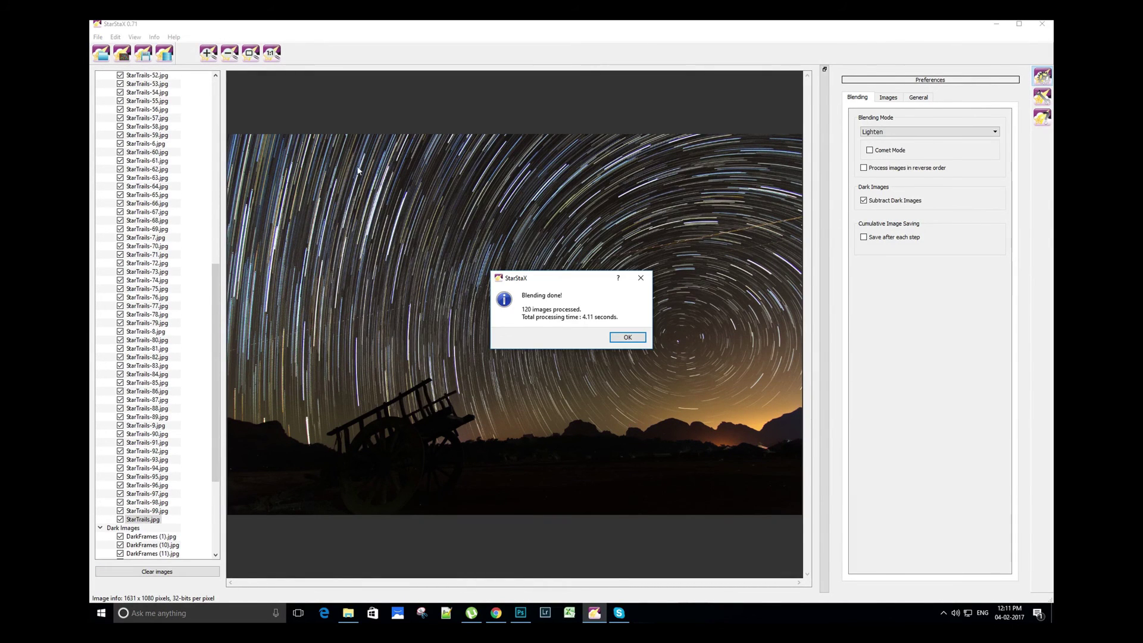
{"action": "left_click", "coordinate": [628, 337]}
Step: Save the blend as StarTrails.jpg and open the StarTrails folder in File Explorer
{"action": "left_click", "coordinate": [143, 52]}
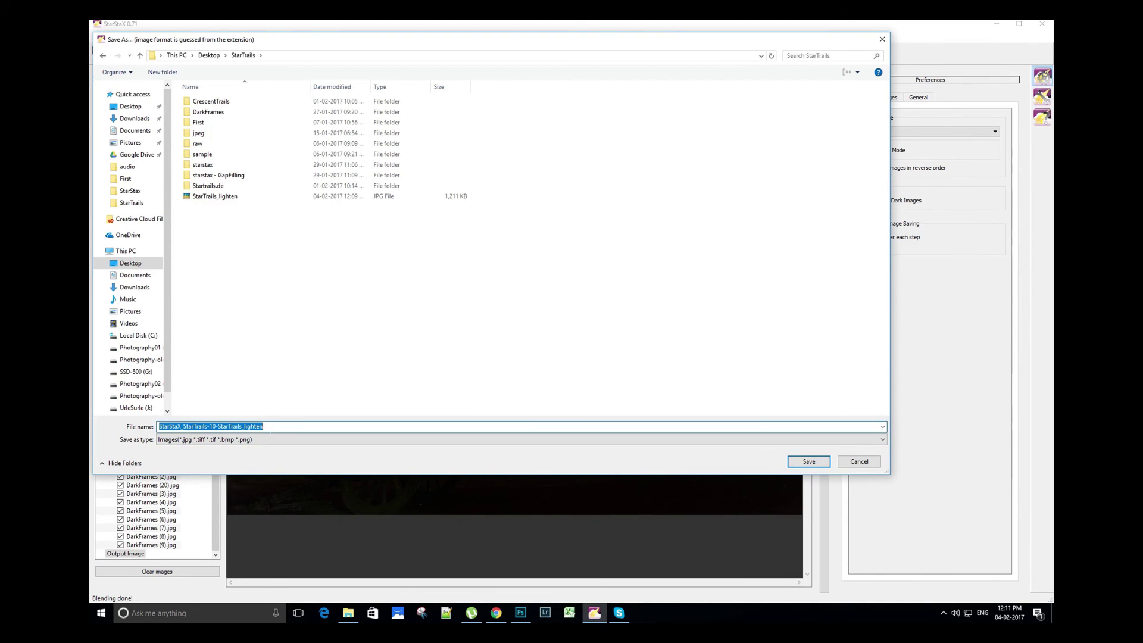
{"action": "type", "text": "Star"}
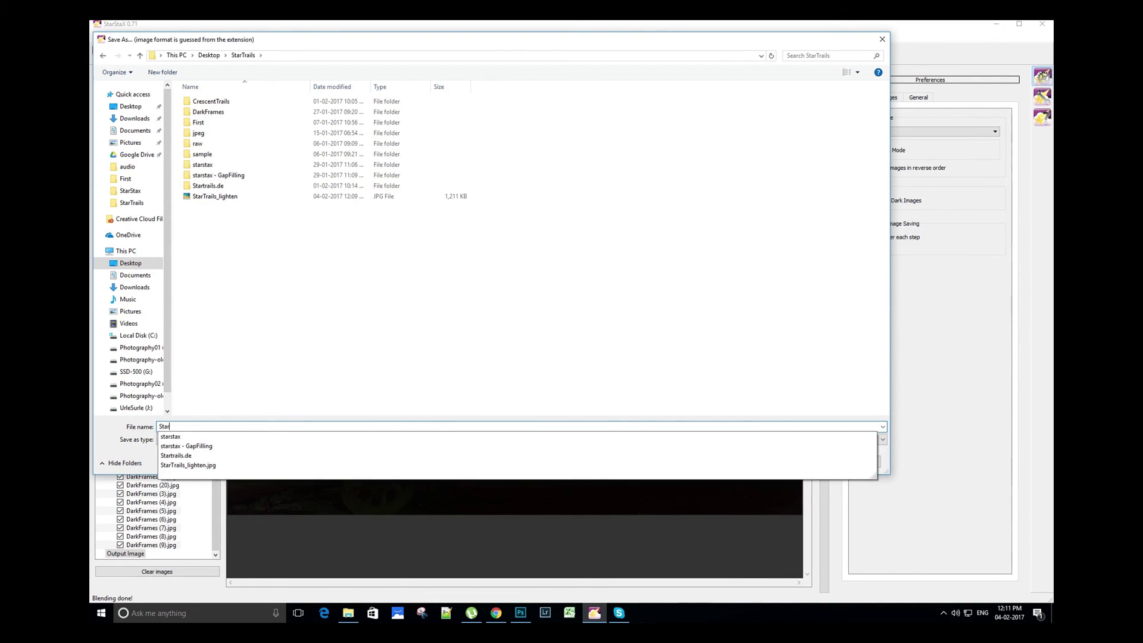
{"action": "type", "text": "Trail"}
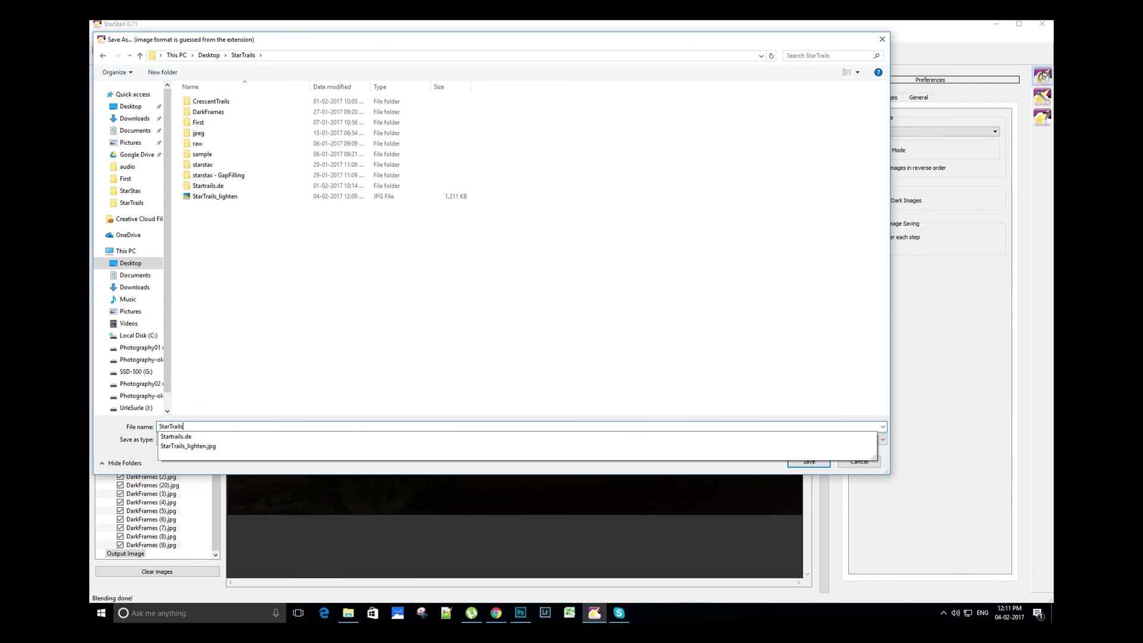
{"action": "type", "text": "s"}
{"action": "key", "text": "Return"}
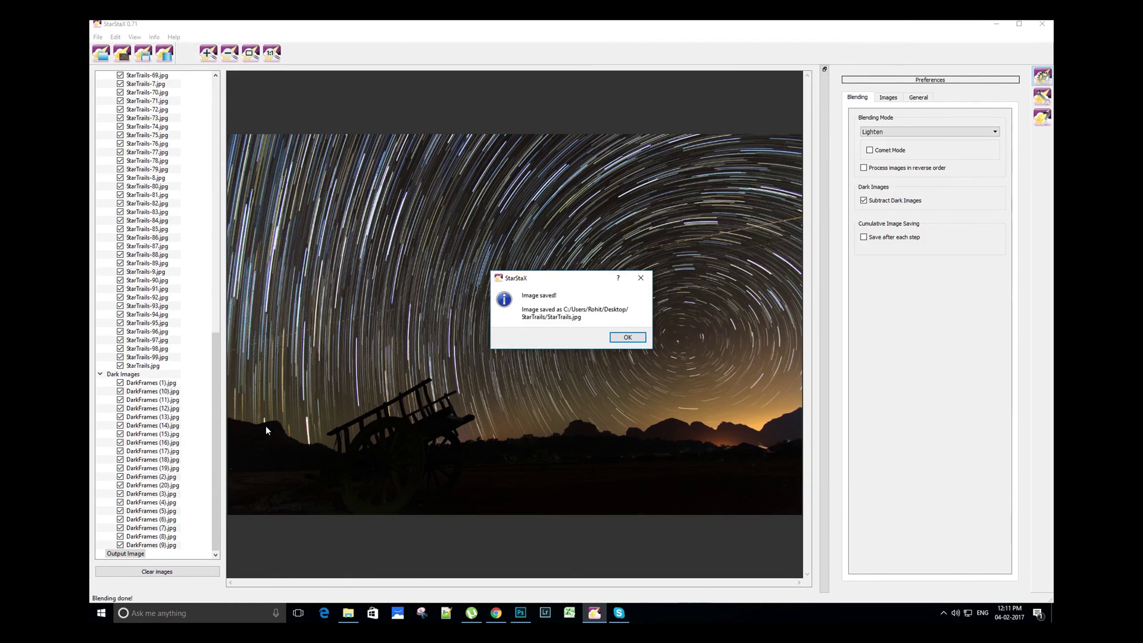
{"action": "left_click", "coordinate": [626, 340]}
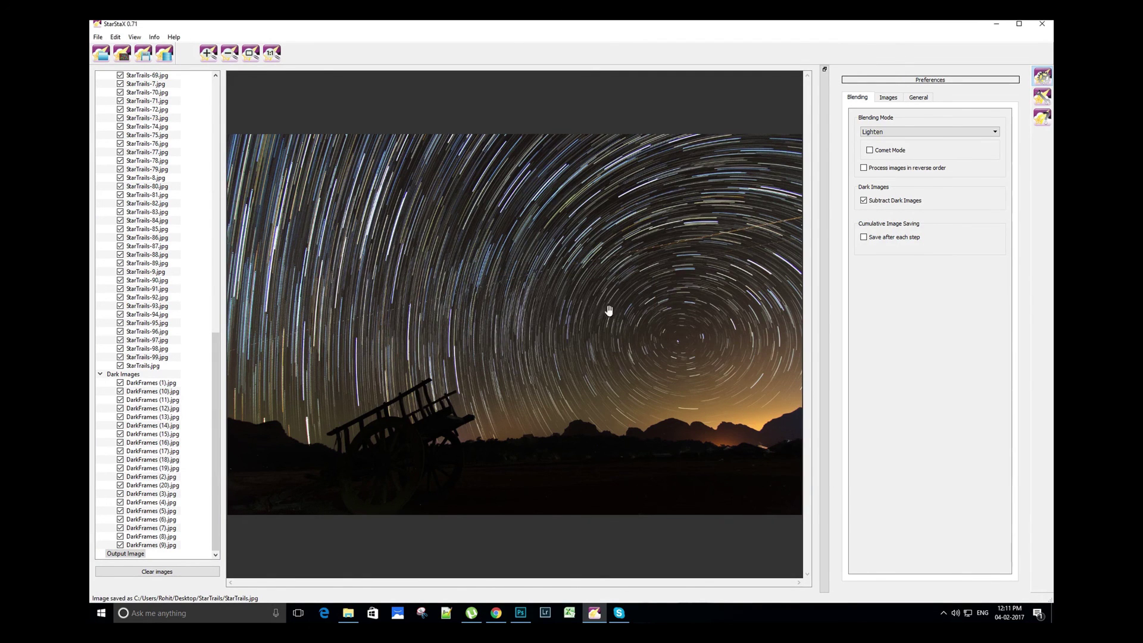
{"action": "left_click", "coordinate": [349, 613]}
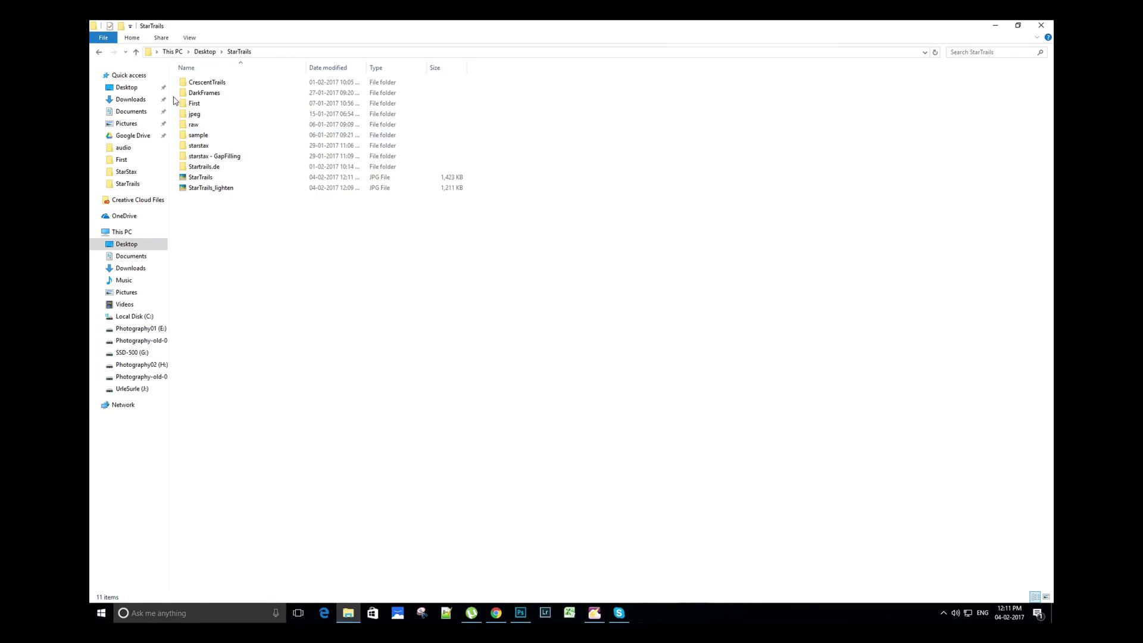
Step: Open StarTrails.jpg in Picasa Photo Viewer, advance to the next photo, and start a slideshow
{"action": "double_click", "coordinate": [200, 177]}
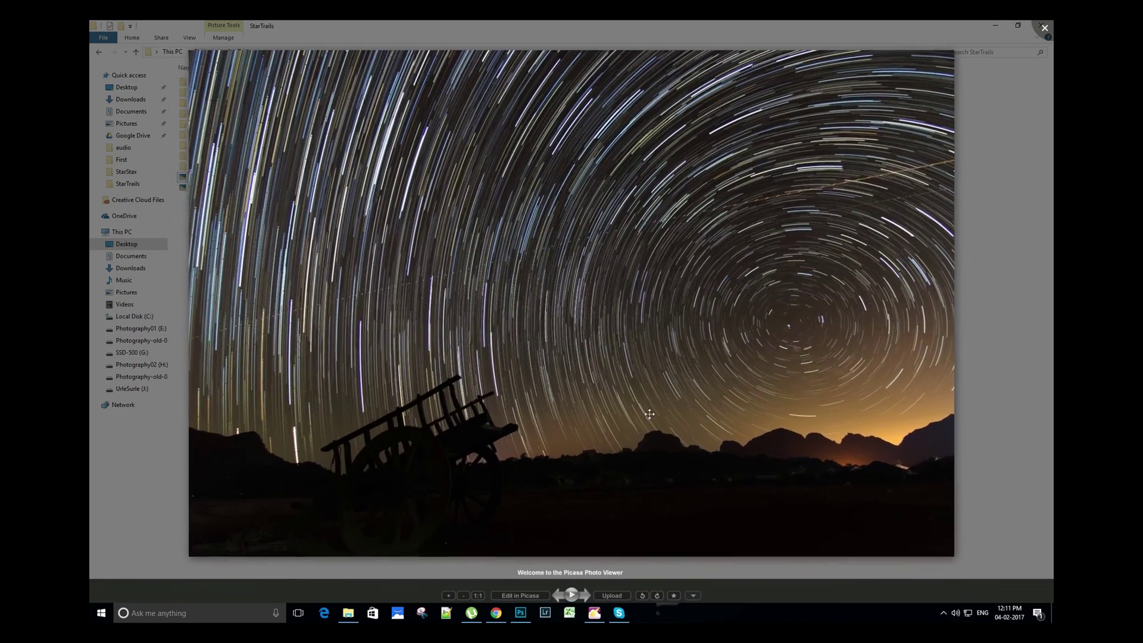
{"action": "left_click", "coordinate": [587, 595]}
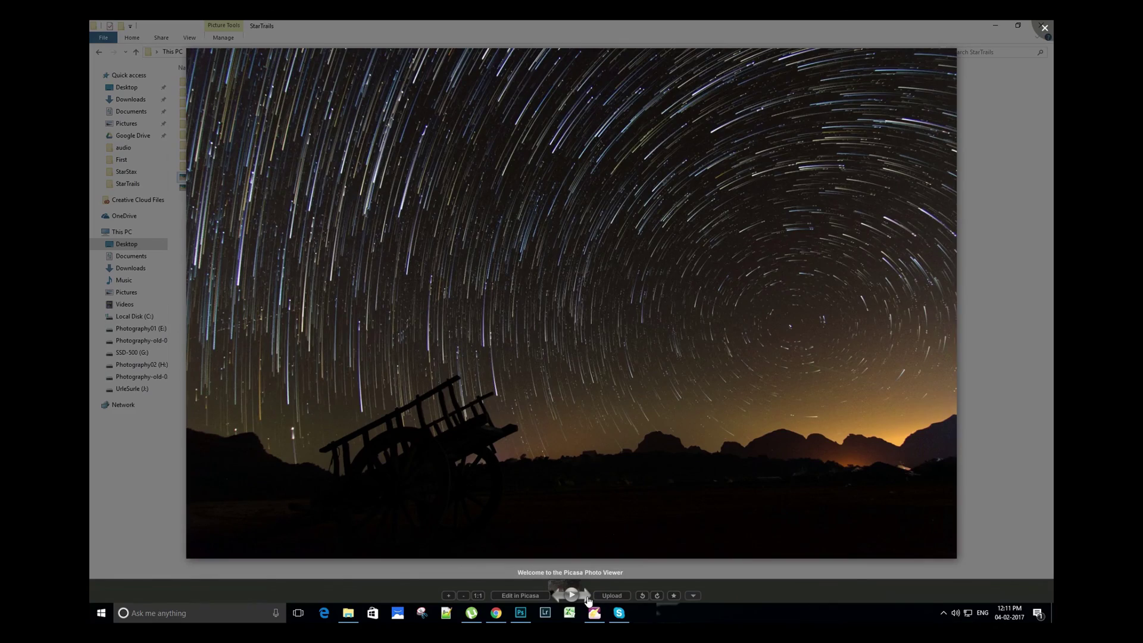
{"action": "left_click", "coordinate": [571, 595]}
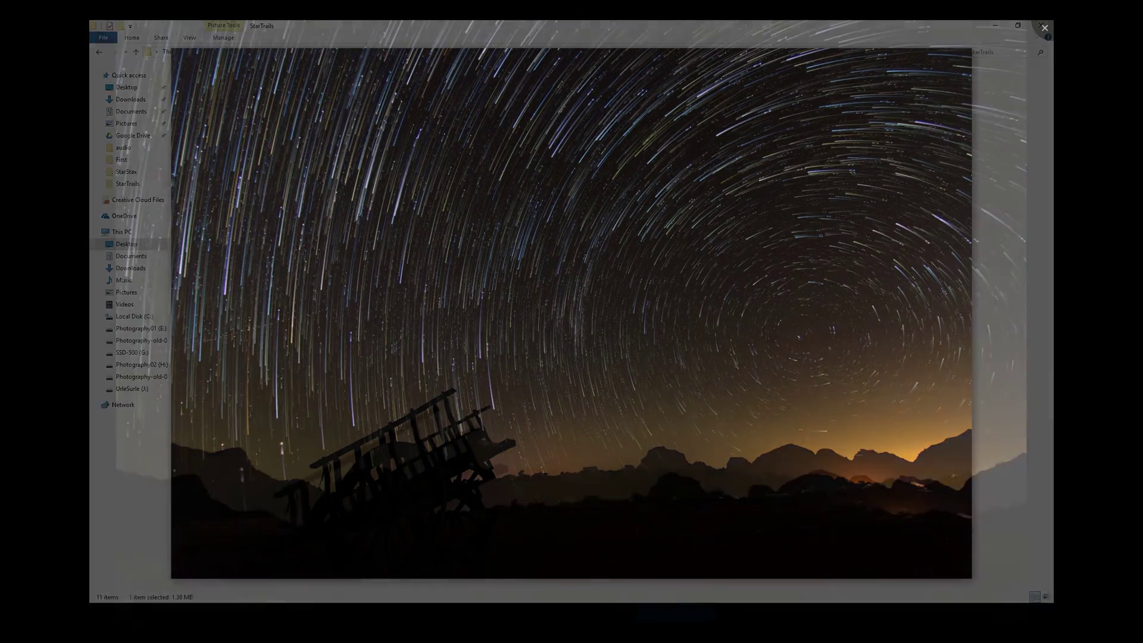